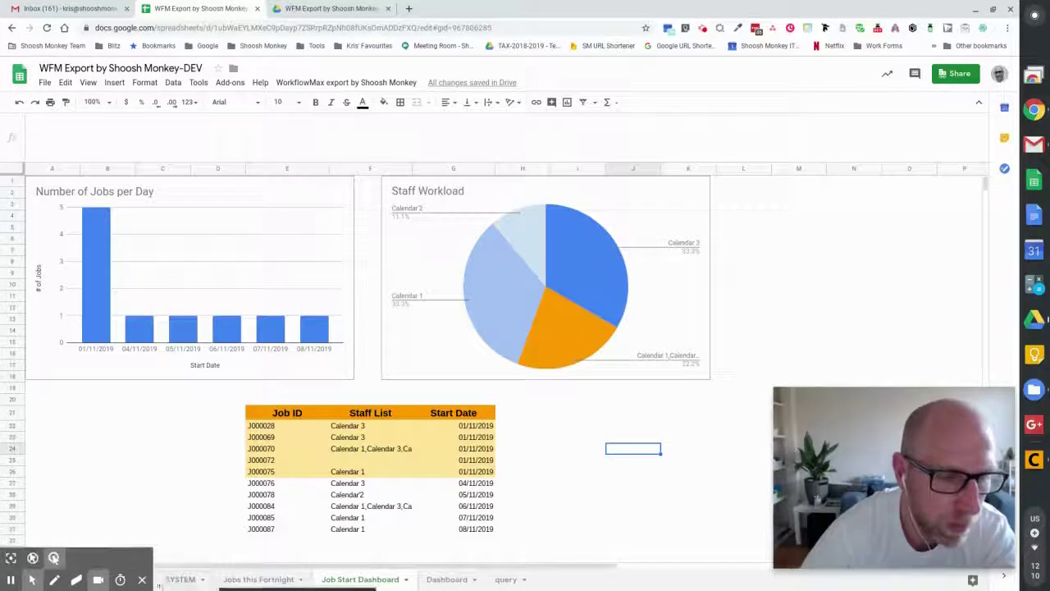
Examine the QUERY formula in A1 of the Jobs this Fortnight sheet, covering its selected columns, date limits and sort order.
click(142, 579)
click(258, 579)
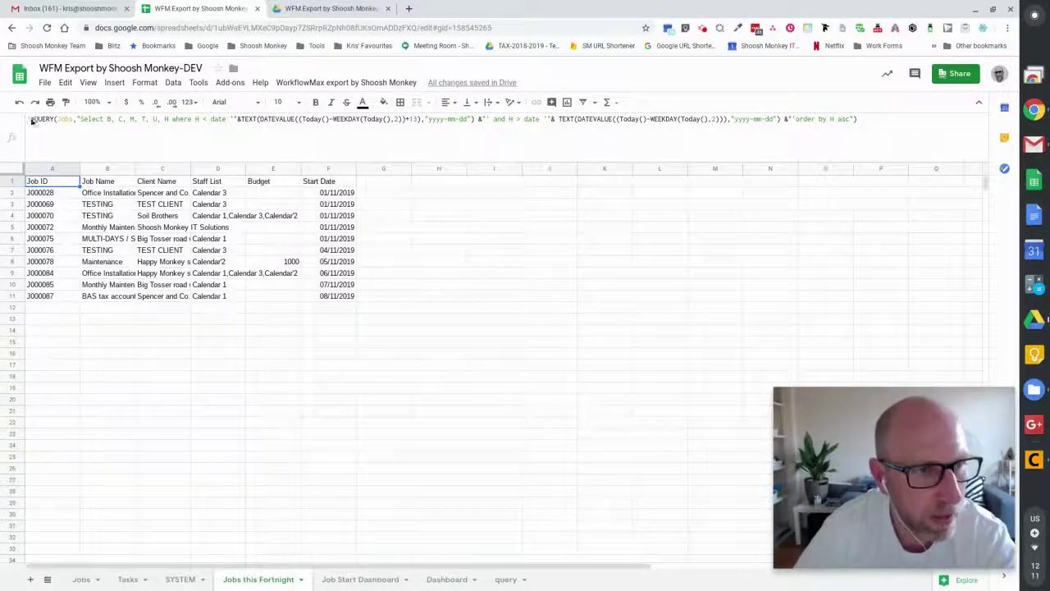
drag(105, 119, 201, 119)
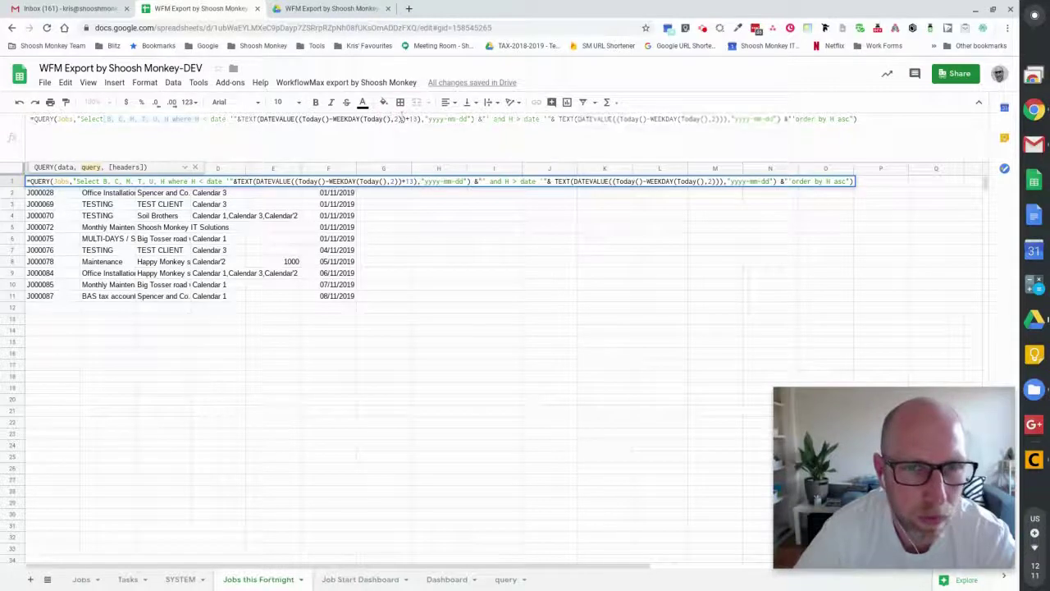
click(393, 119)
click(413, 119)
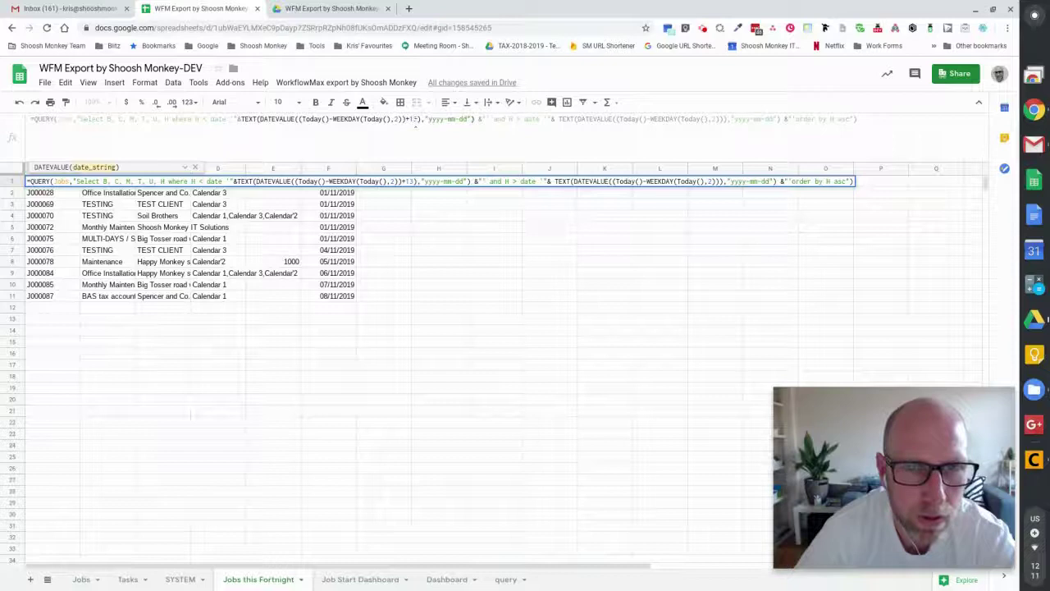
double_click(416, 118)
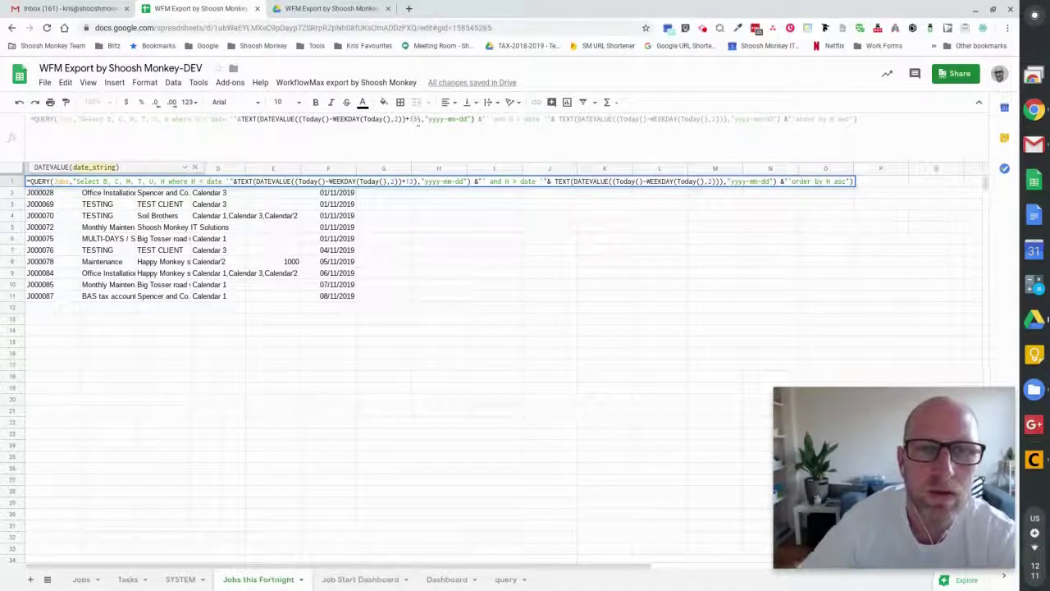
click(642, 119)
click(831, 118)
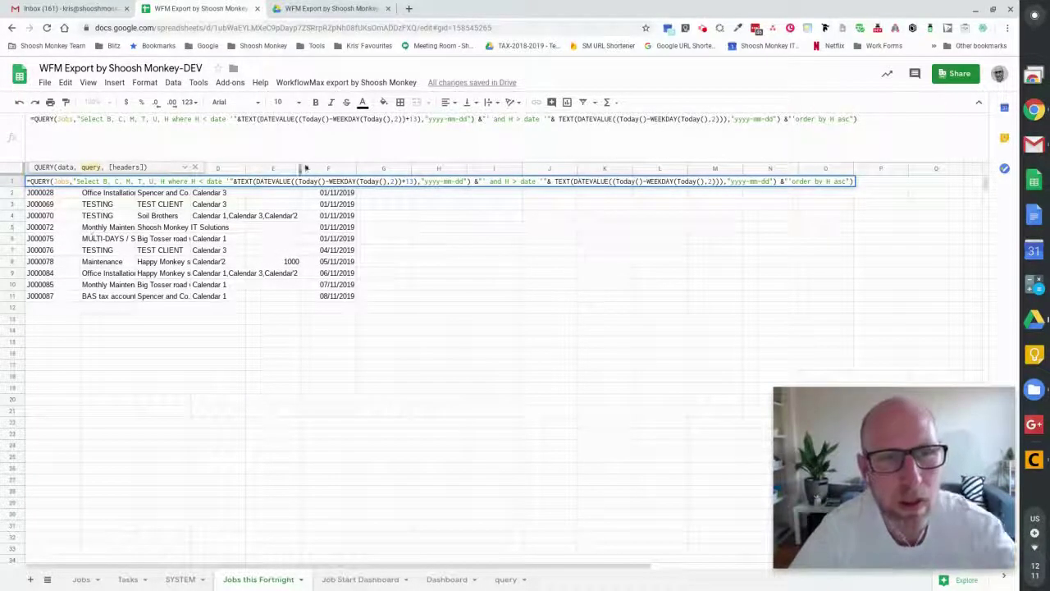
click(331, 194)
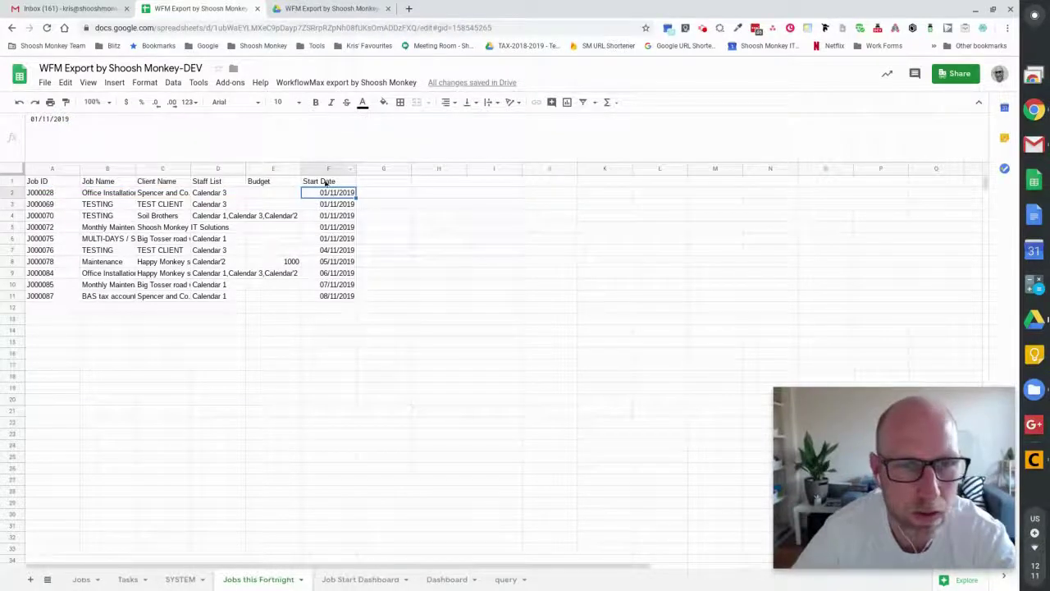
Check the Start Date column in the Jobs sheet, the source for Jobs this Fortnight and the Job Start Dashboard.
click(82, 579)
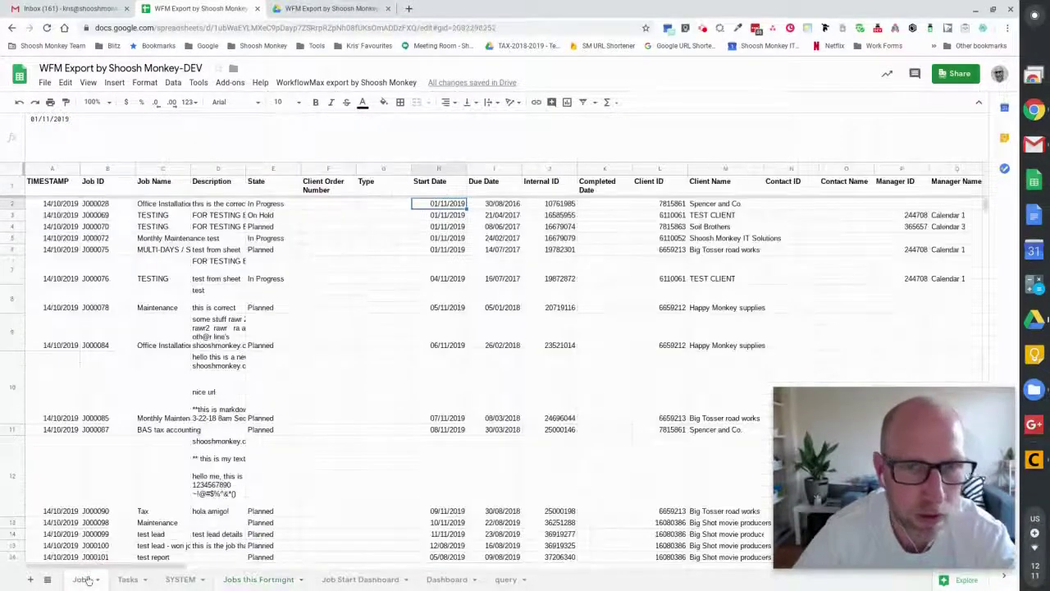
click(435, 168)
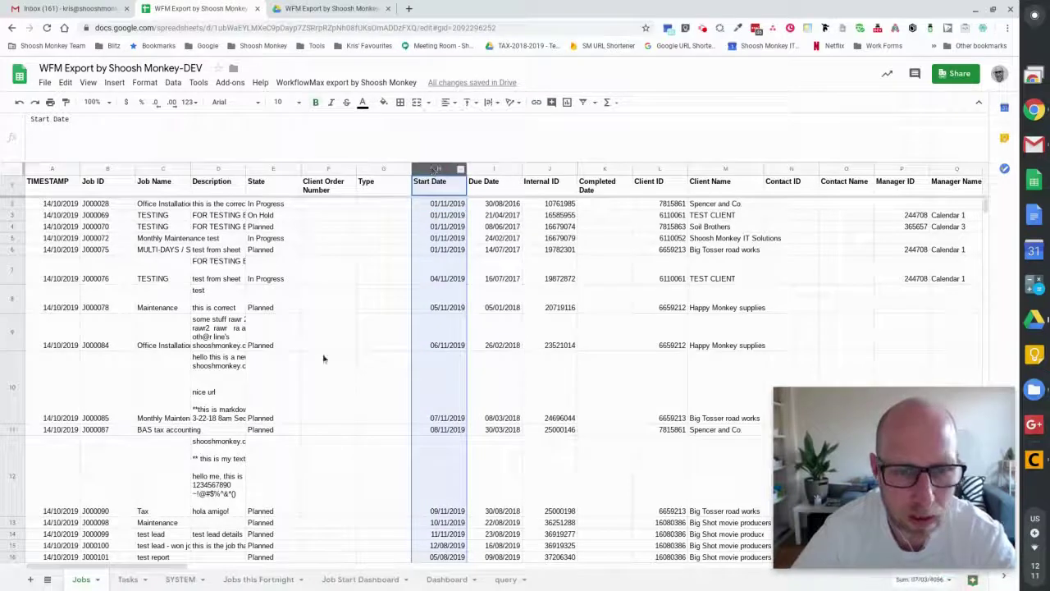
click(259, 579)
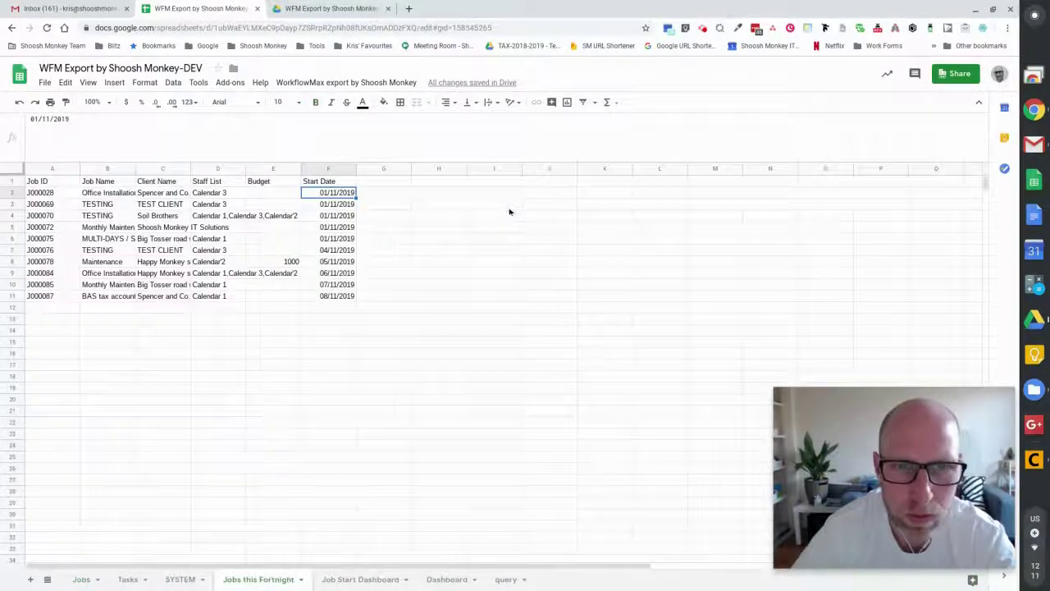
click(344, 579)
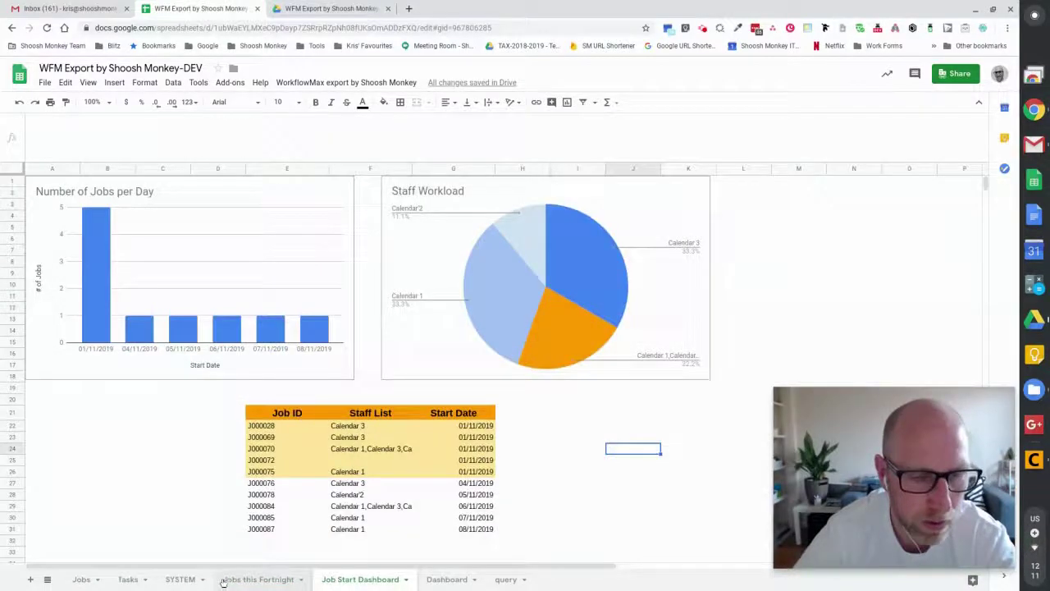
Review the date conditions in the Jobs this Fortnight query and the rows and start dates it returns.
click(242, 579)
click(69, 184)
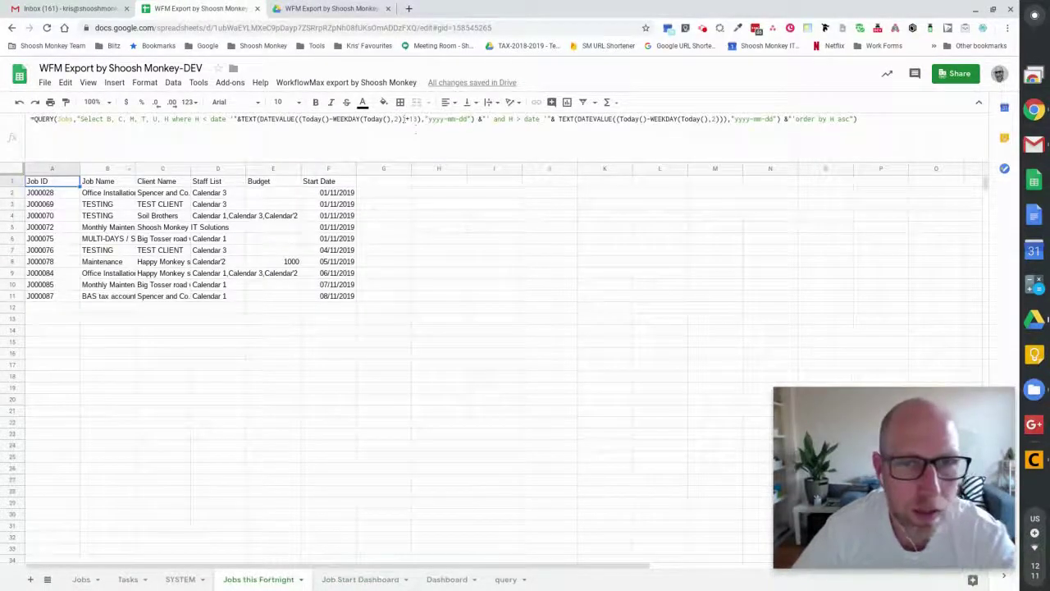
drag(100, 119, 860, 119)
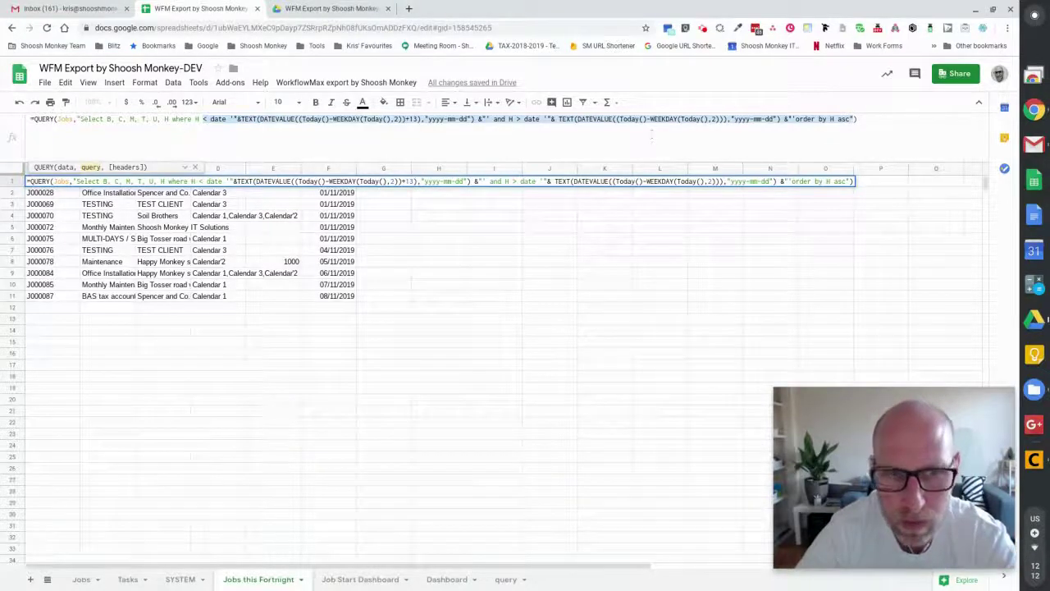
click(332, 194)
click(324, 300)
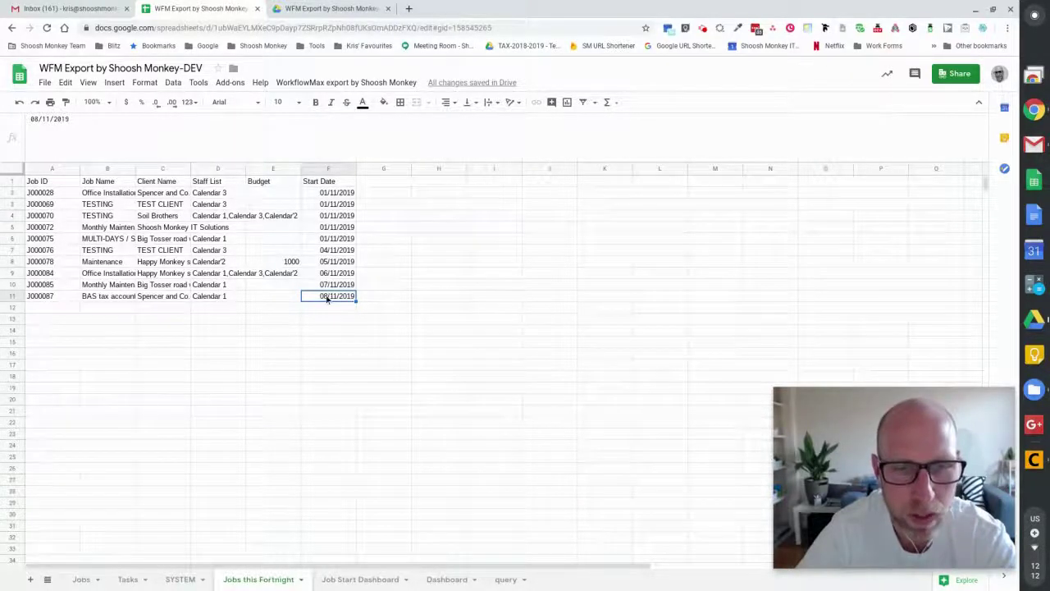
click(47, 197)
click(48, 183)
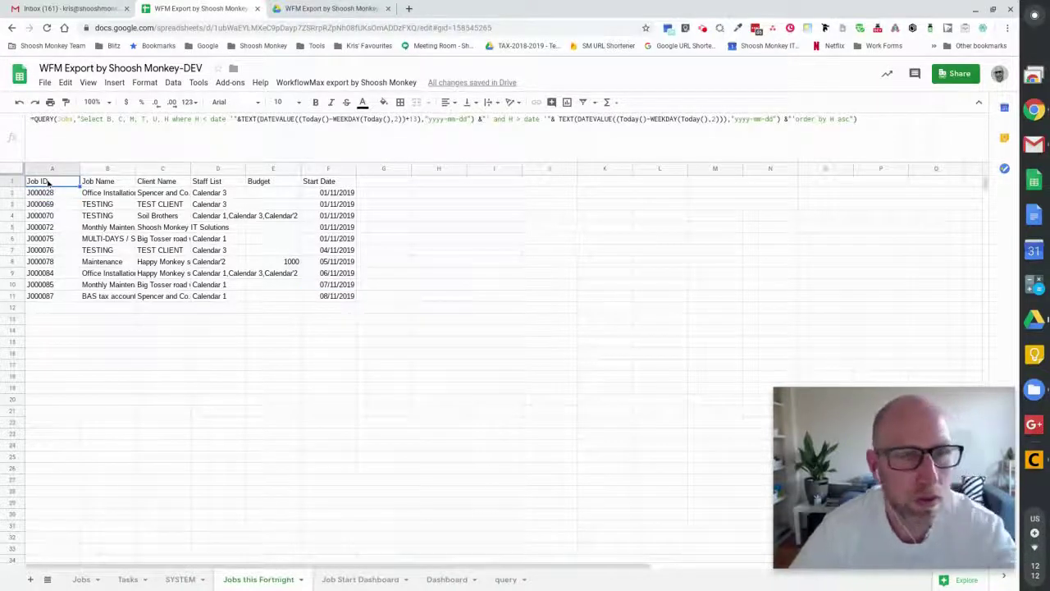
drag(61, 297, 310, 442)
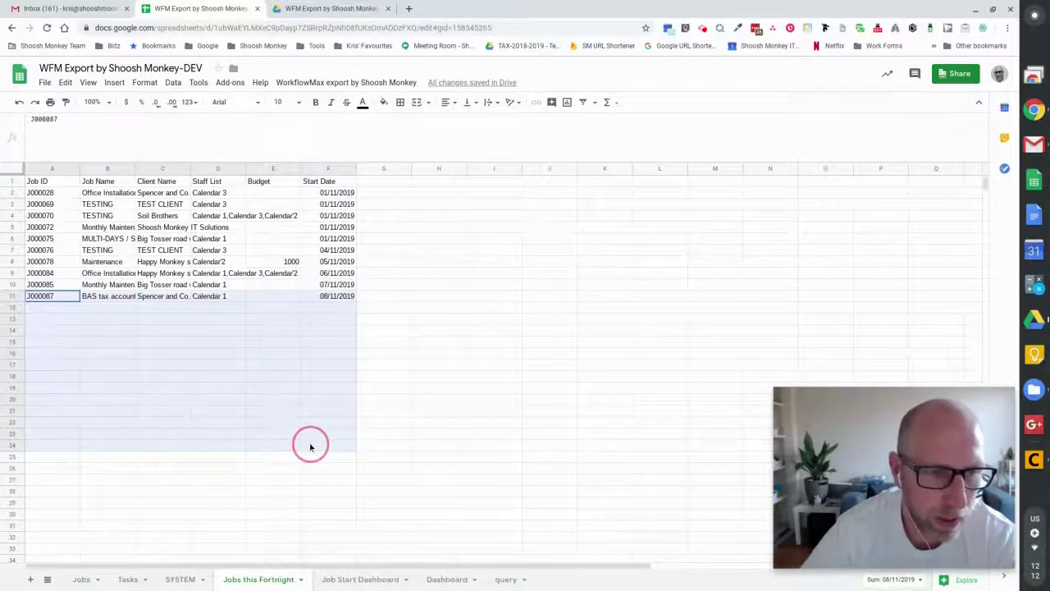
click(326, 273)
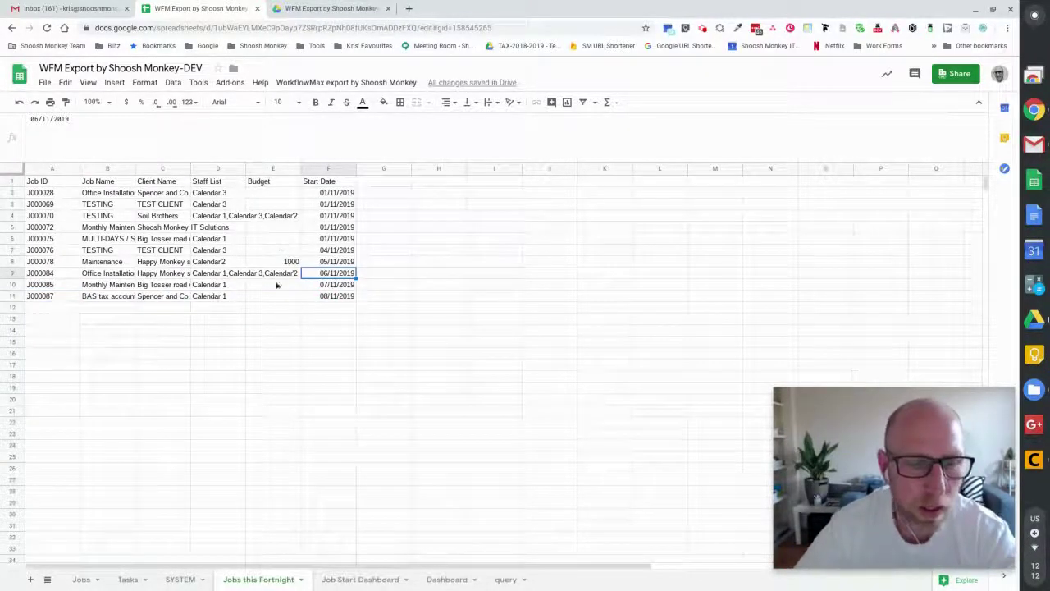
Select columns A to F of Jobs this Fortnight and open Explore to browse its suggested pivot table and charts.
drag(945, 399, 205, 386)
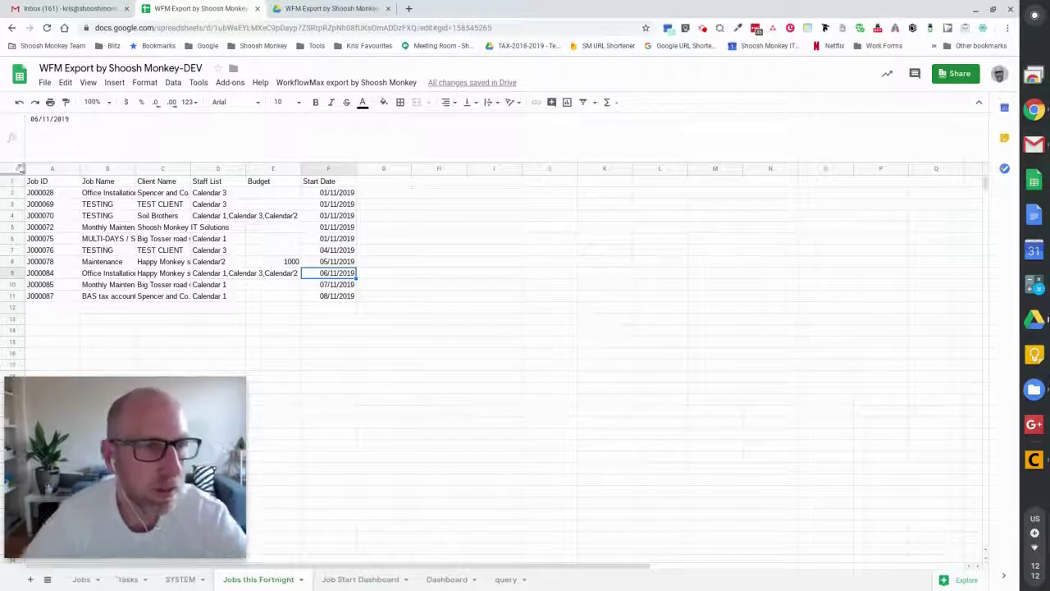
click(12, 168)
click(52, 169)
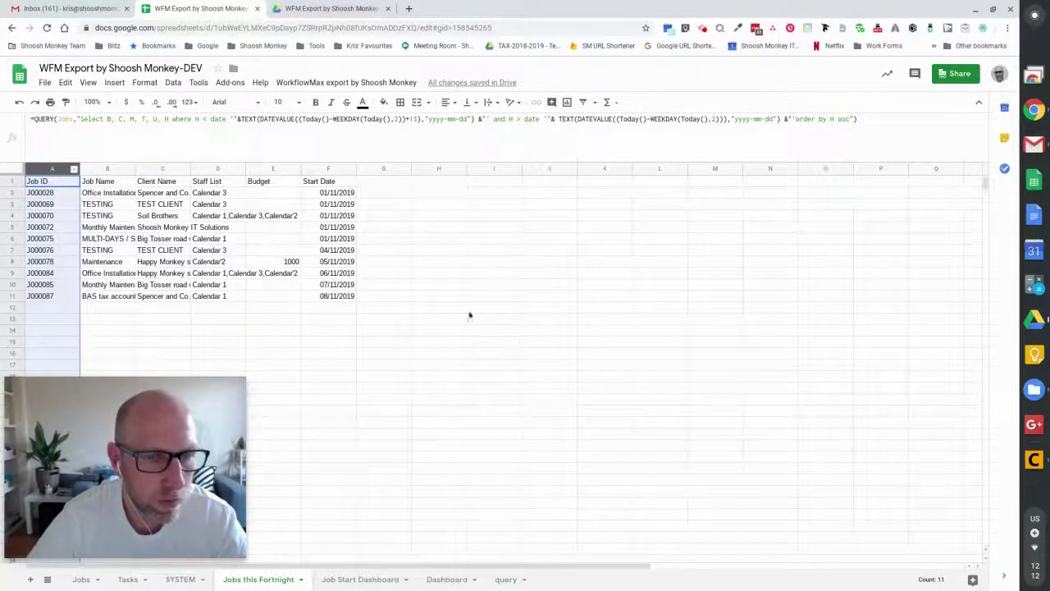
drag(52, 168, 328, 180)
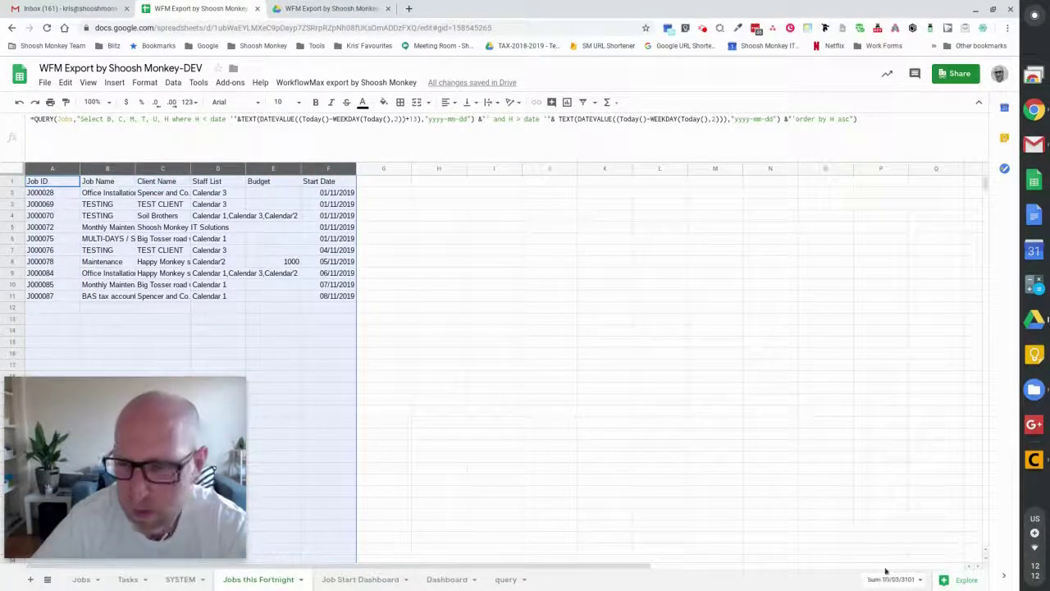
click(952, 579)
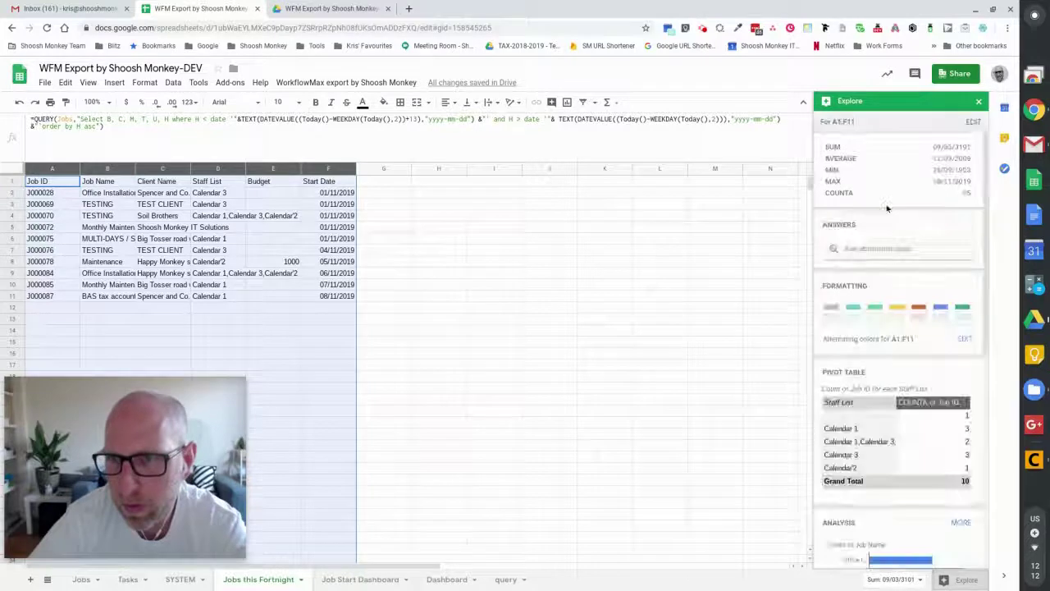
scroll(908, 368, down, 3)
scroll(908, 367, down, 2)
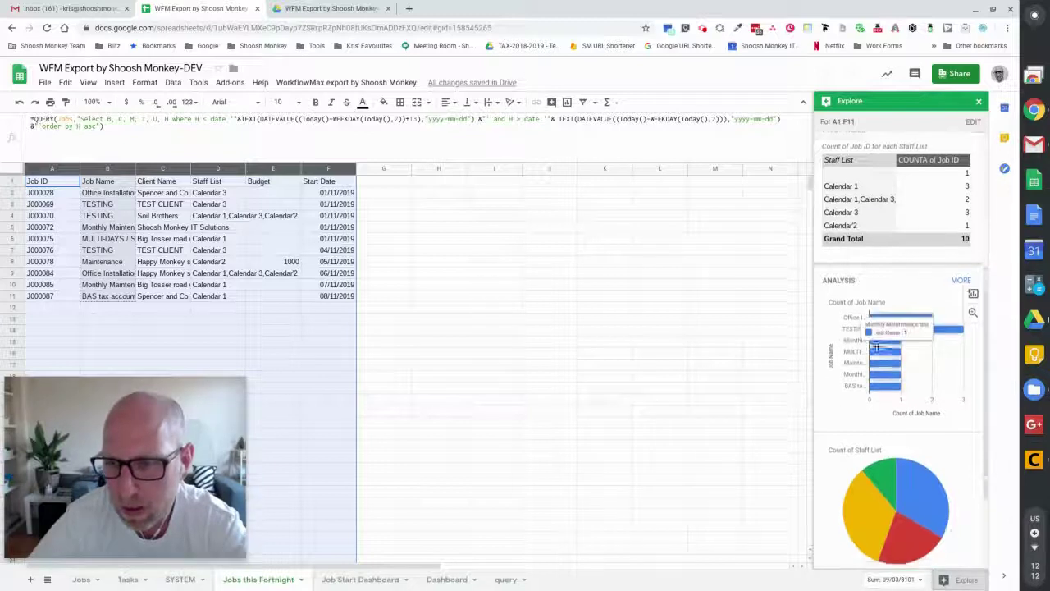
scroll(947, 336, down, 2)
scroll(949, 341, down, 1)
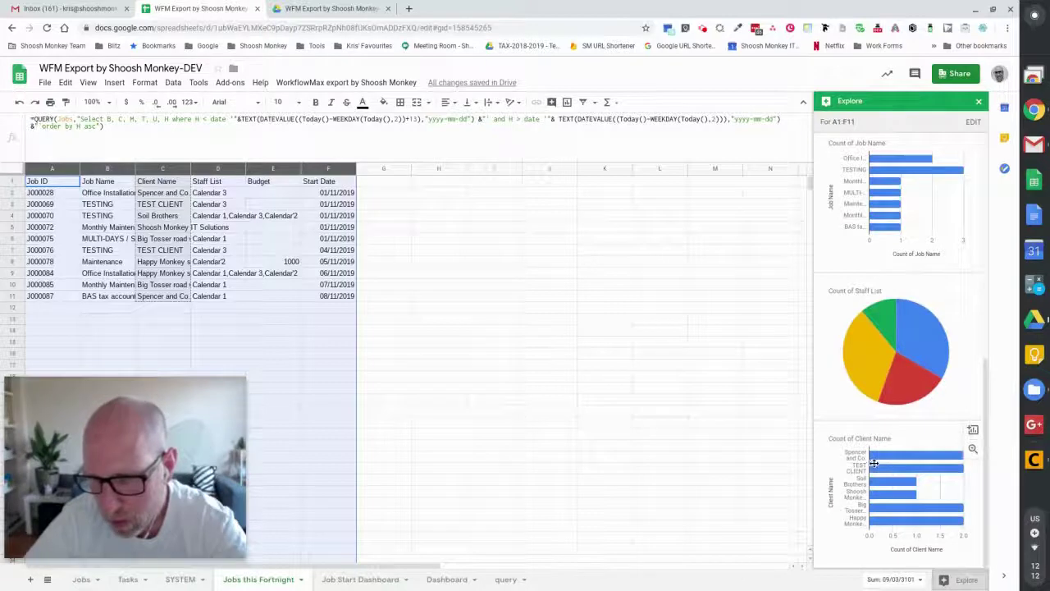
scroll(932, 412, up, 5)
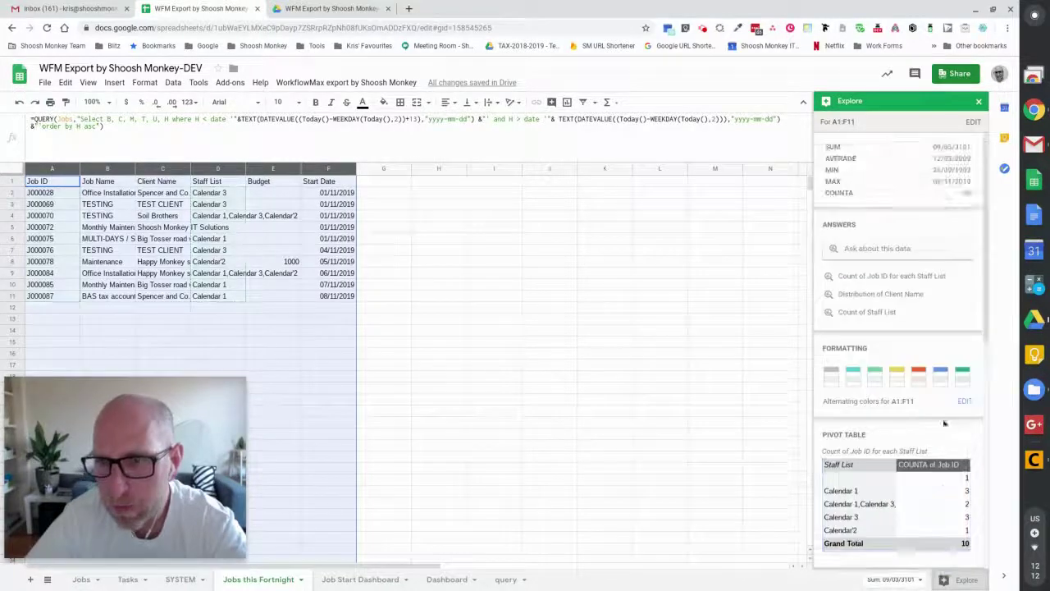
Inspect the Number of Jobs per Day chart on the Job Start Dashboard sheet.
click(469, 205)
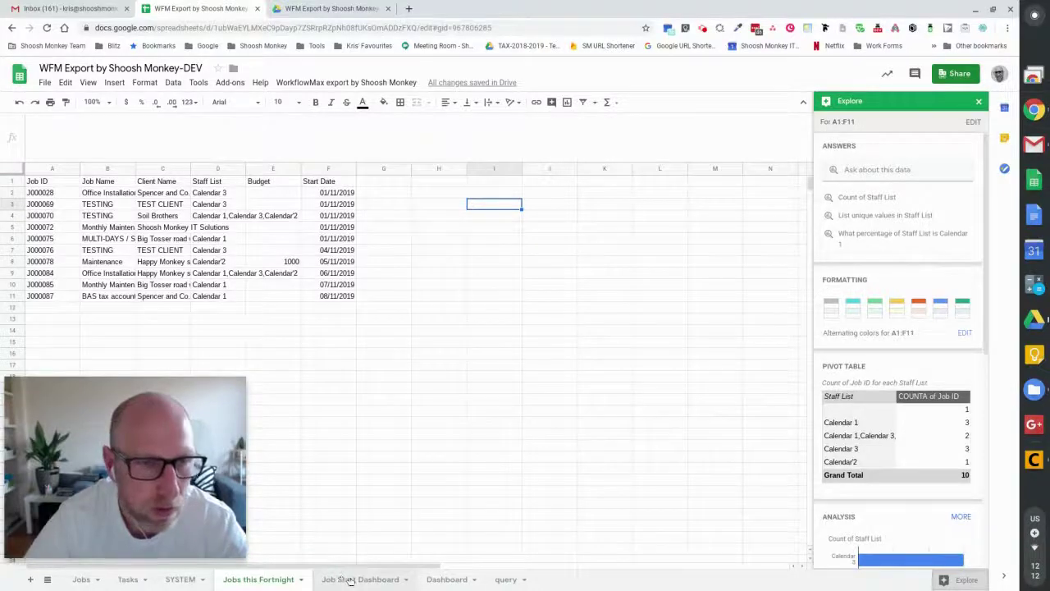
click(344, 579)
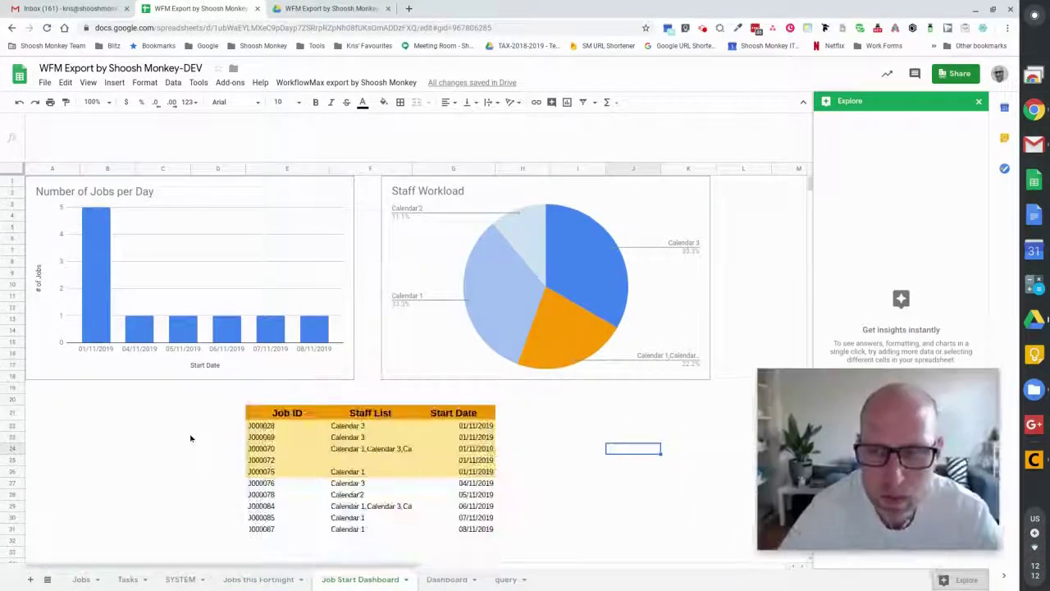
click(262, 191)
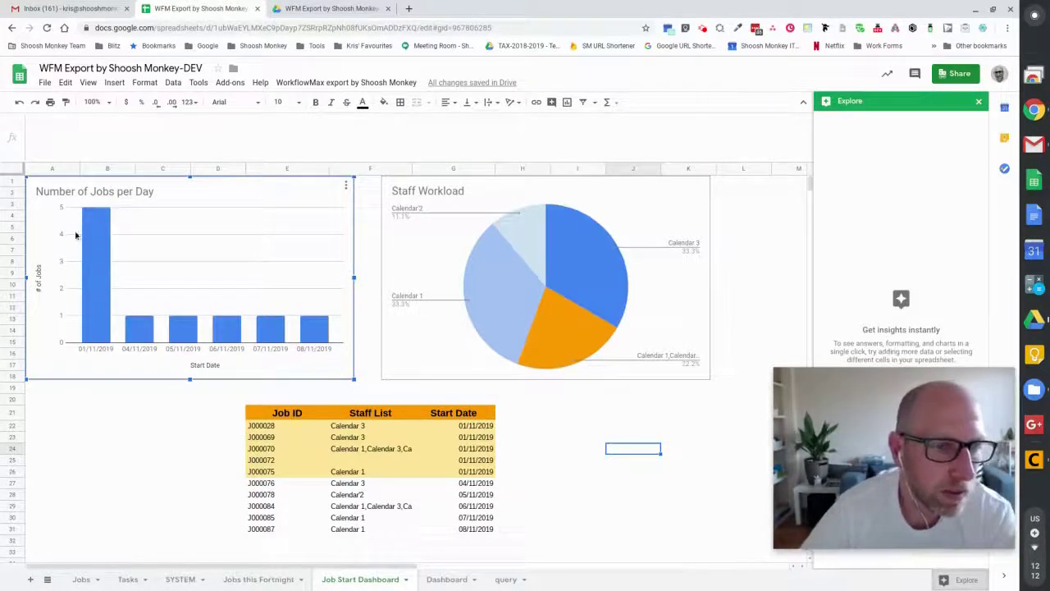
Select the Job ID and Start Date columns in Jobs this Fortnight and view the charts Explore suggests for them.
click(238, 580)
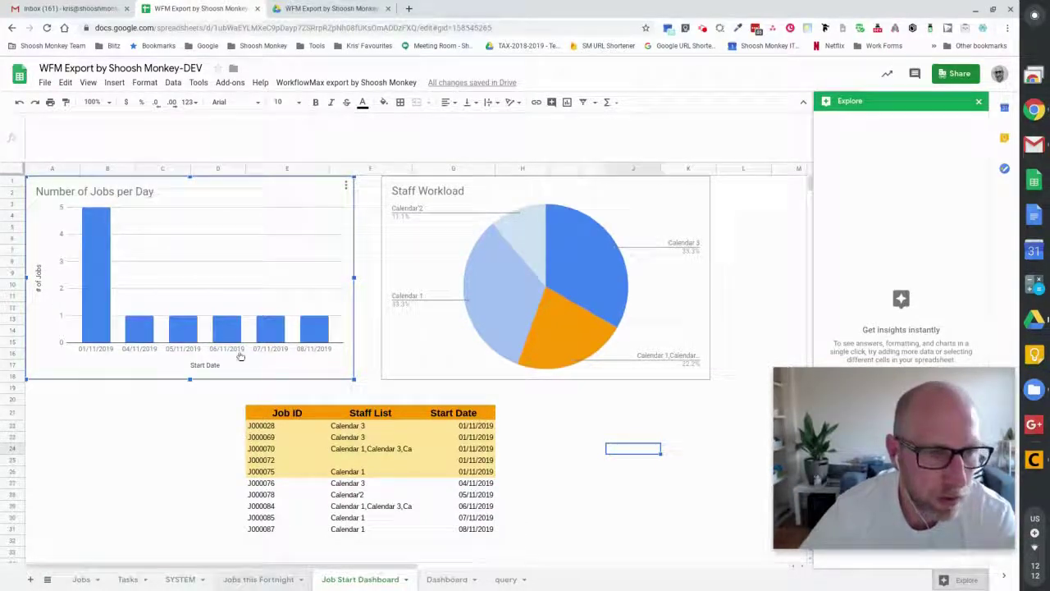
click(51, 169)
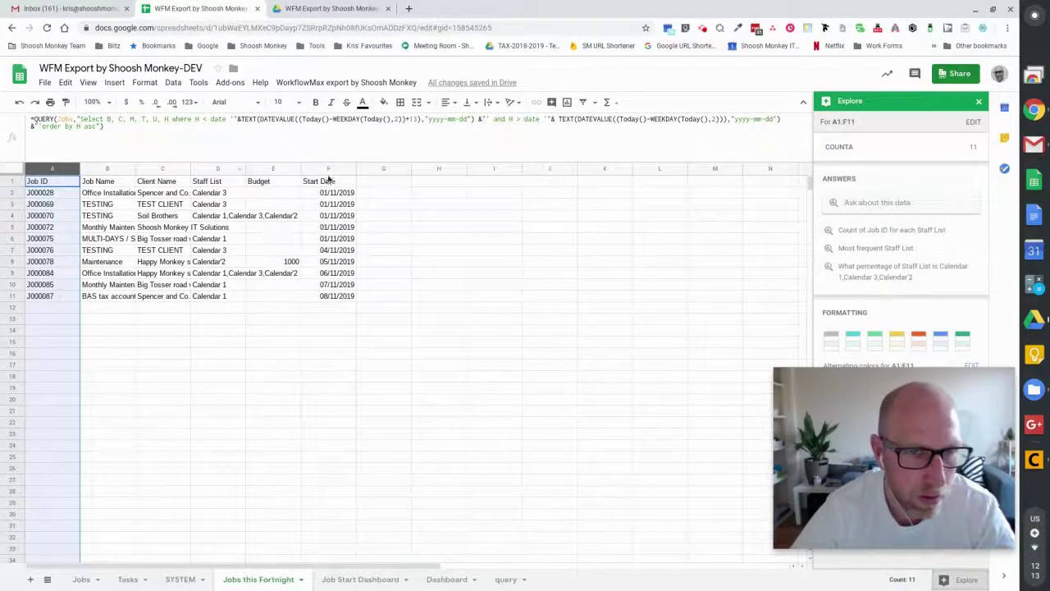
ctrl+click(328, 169)
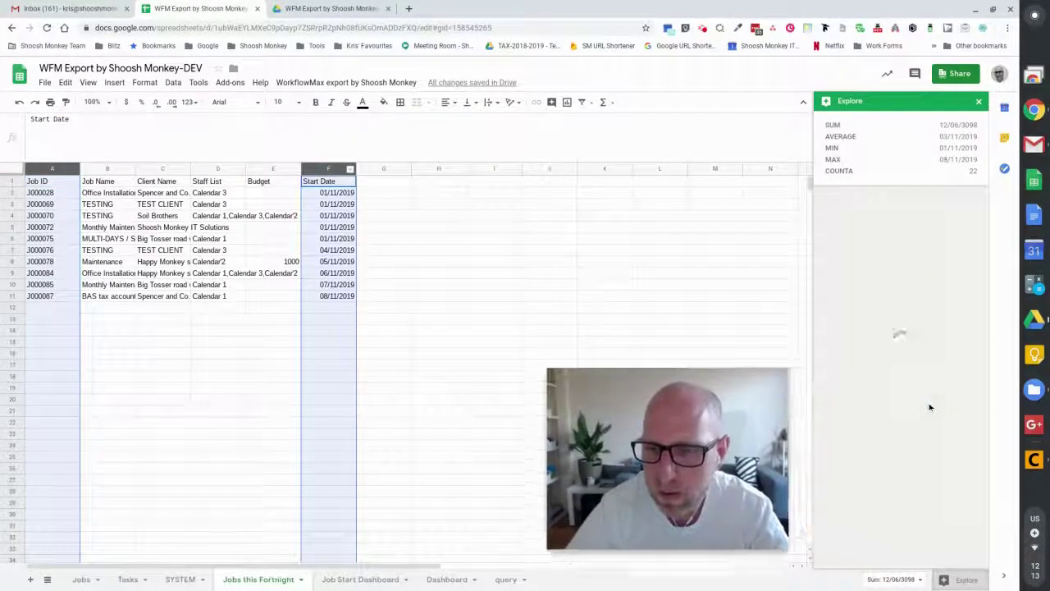
scroll(895, 335, down, 4)
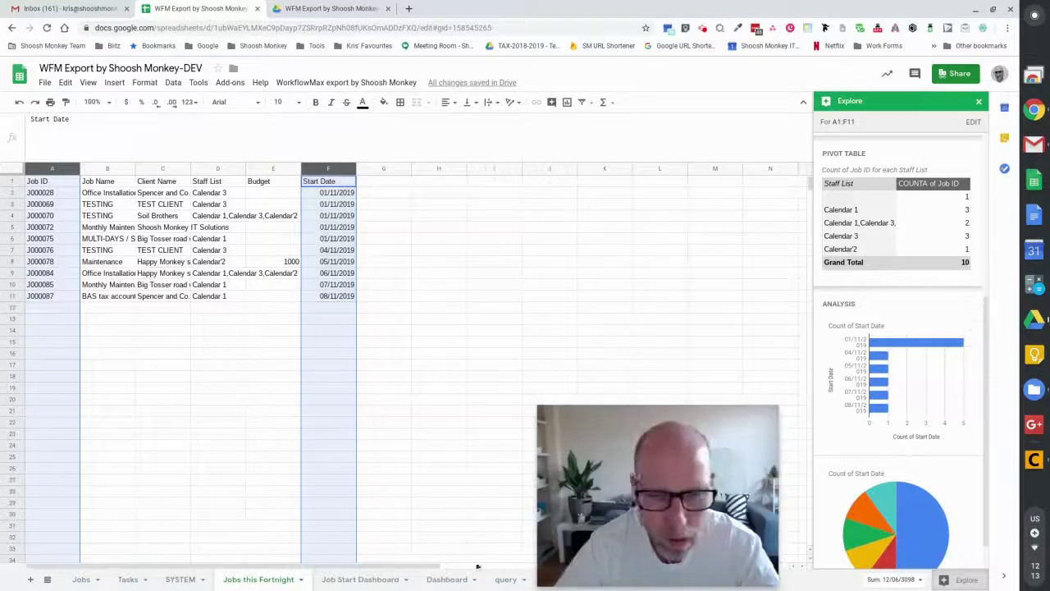
Inspect the dashboard's Staff Workload pie chart, and select the Staff List and Start Date columns in Jobs this Fortnight for Explore suggestions.
click(371, 579)
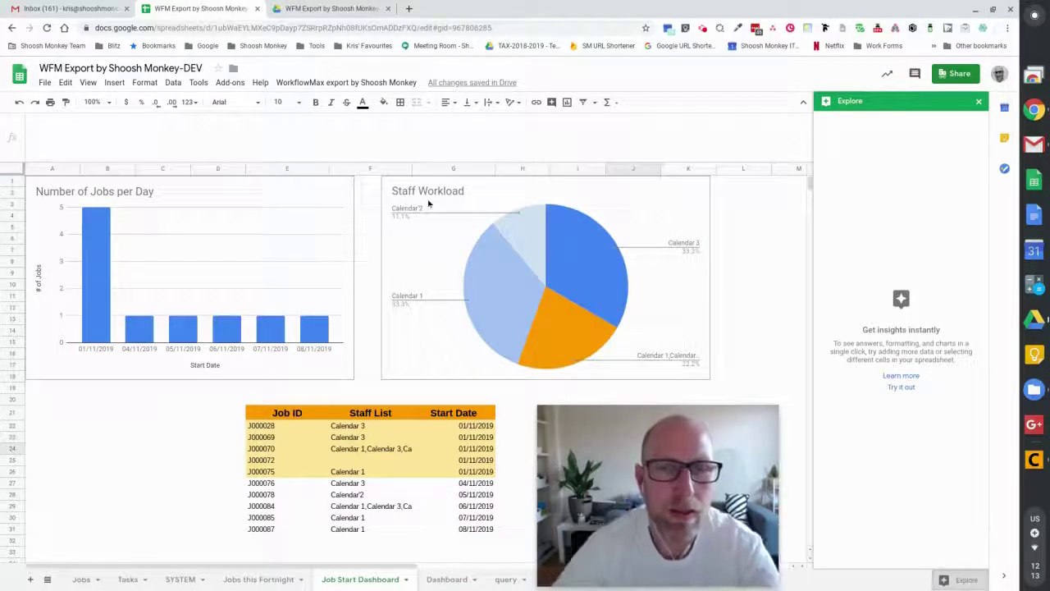
click(495, 199)
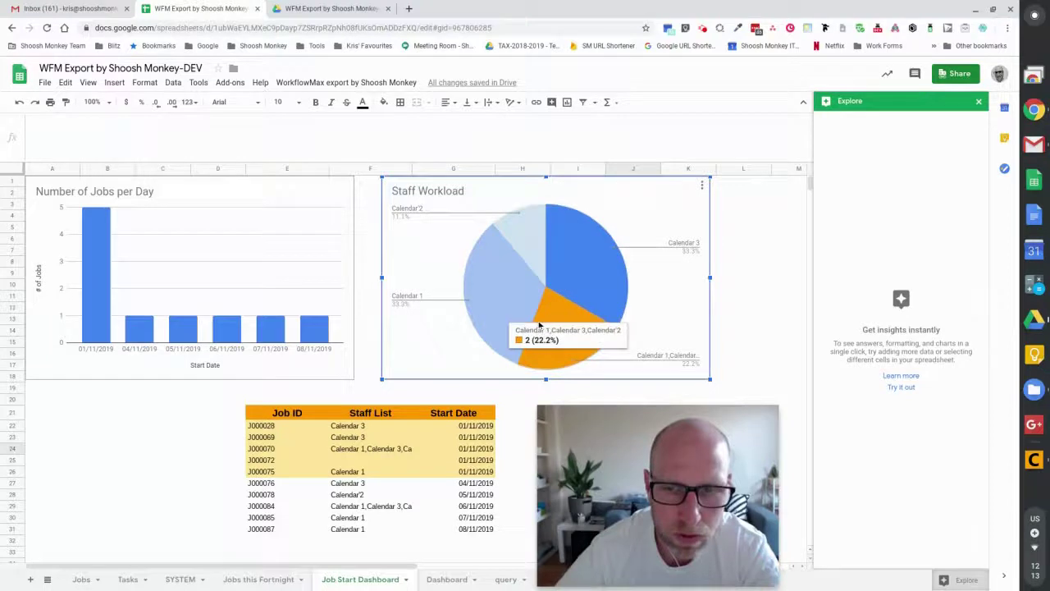
click(259, 579)
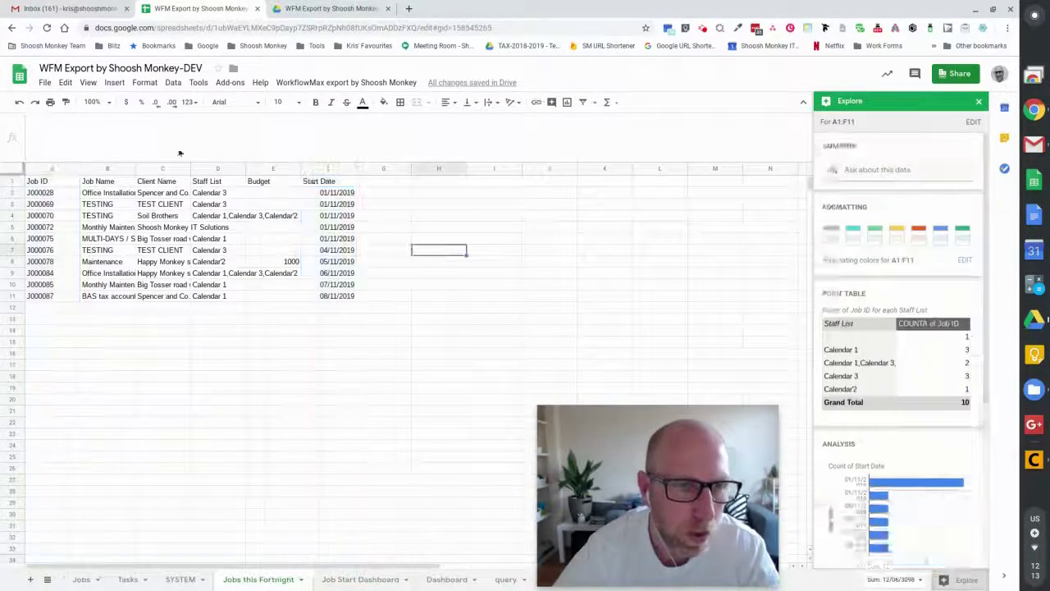
click(204, 170)
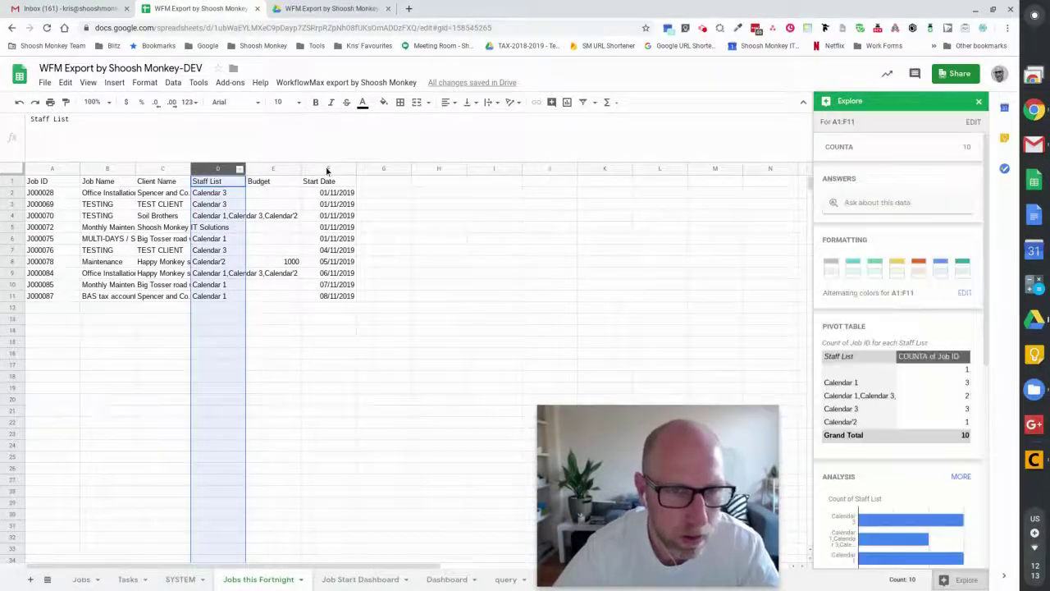
ctrl+click(327, 170)
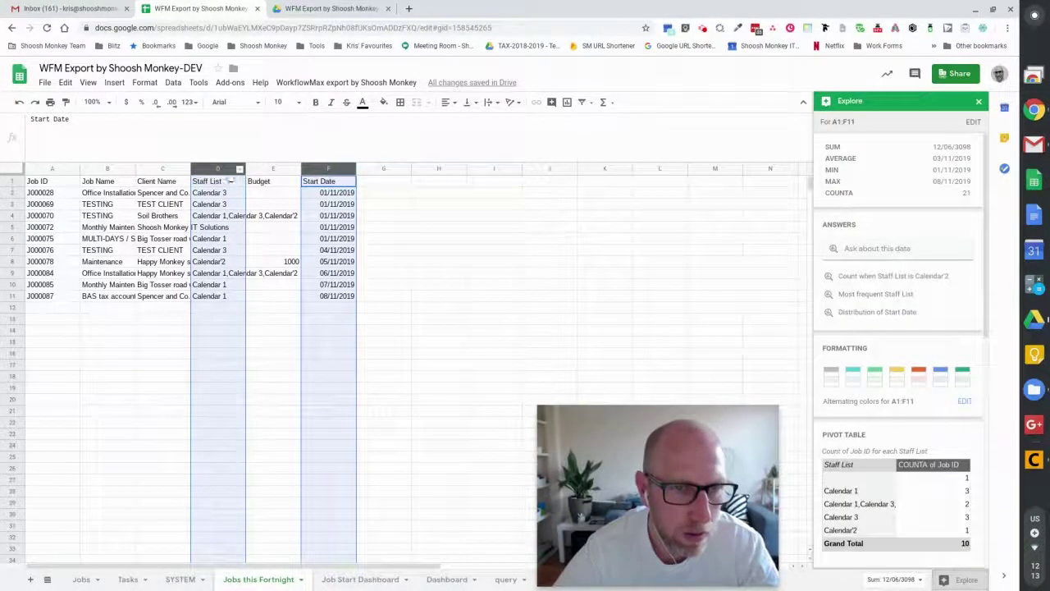
View Explore's charts for the Staff List column in Jobs this Fortnight, compare them with the dashboard's Staff Workload chart, and close Explore.
click(218, 170)
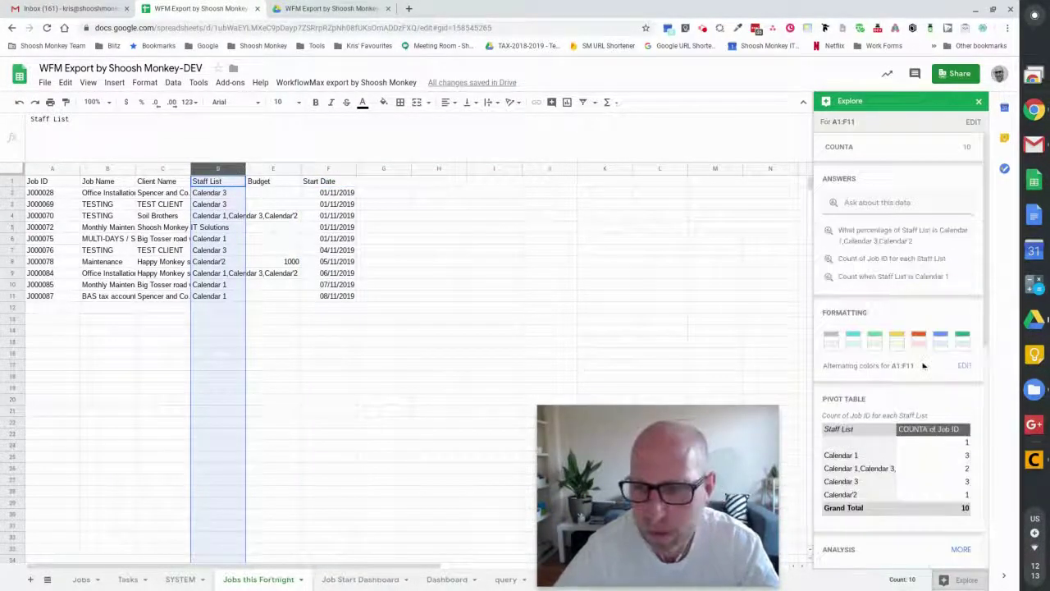
scroll(902, 338, down, 5)
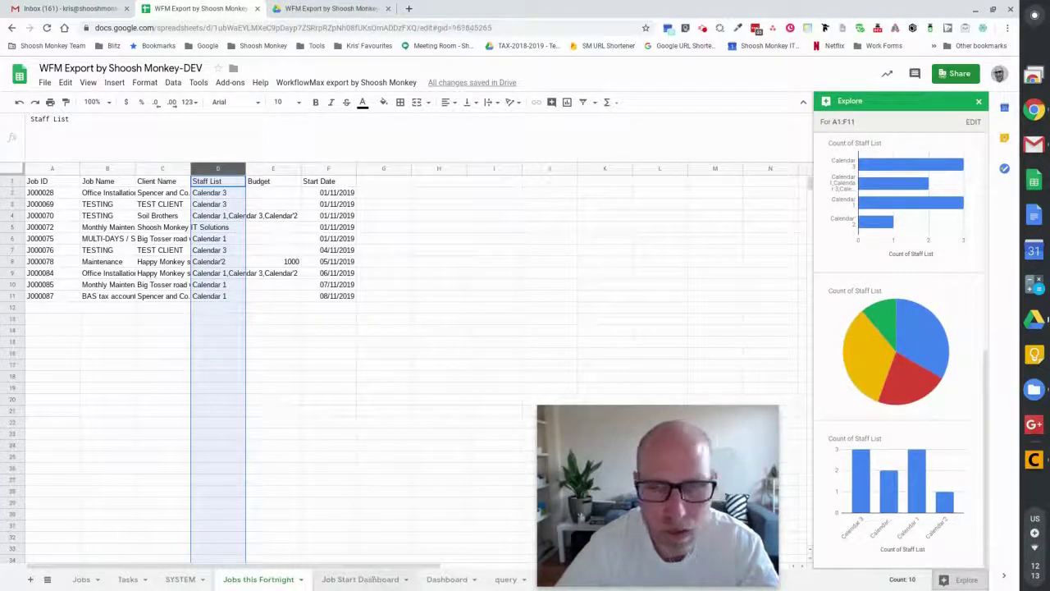
click(373, 579)
click(508, 269)
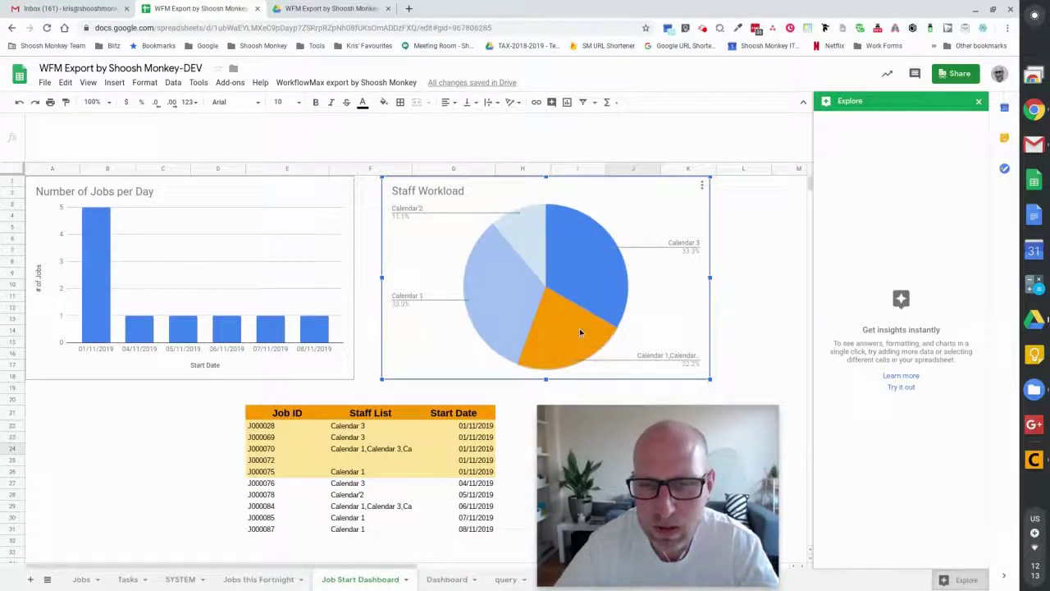
click(978, 103)
click(648, 448)
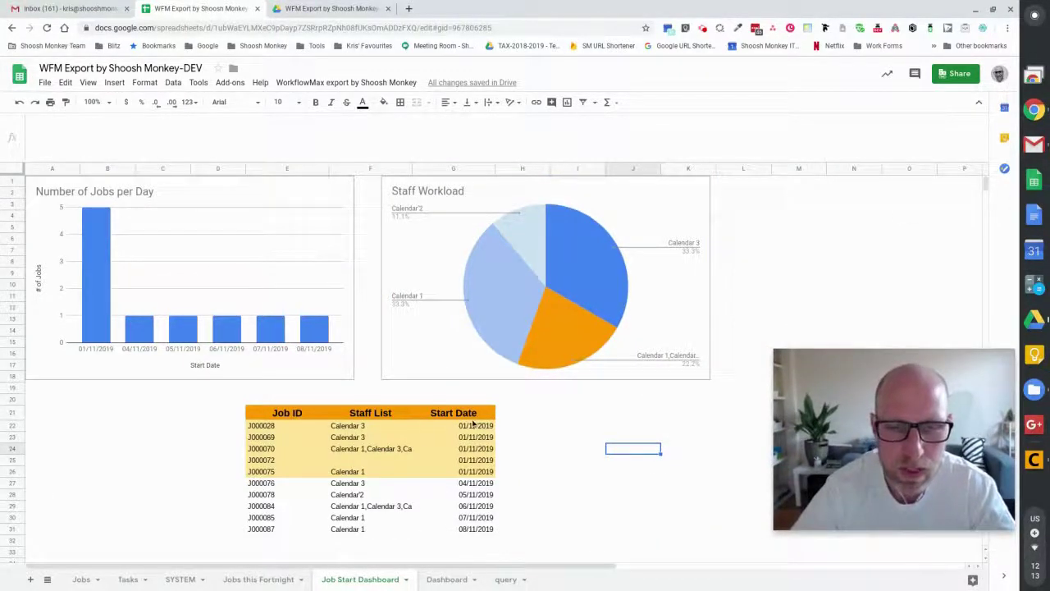
Examine the Job ID, Staff List and Start Date entries in the job list beneath the dashboard charts.
click(365, 426)
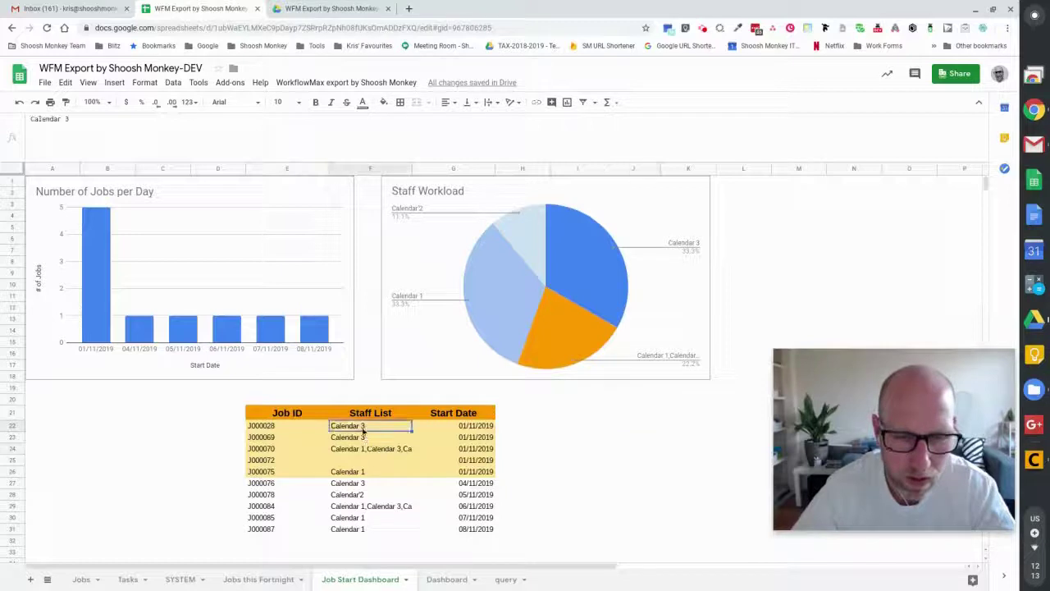
click(351, 439)
click(355, 426)
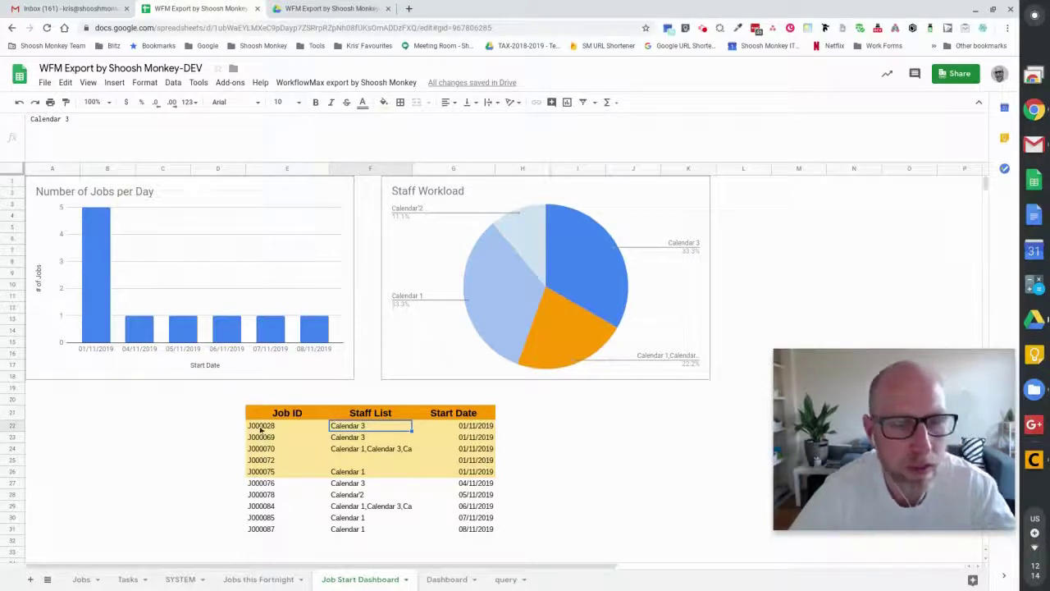
drag(253, 427, 470, 531)
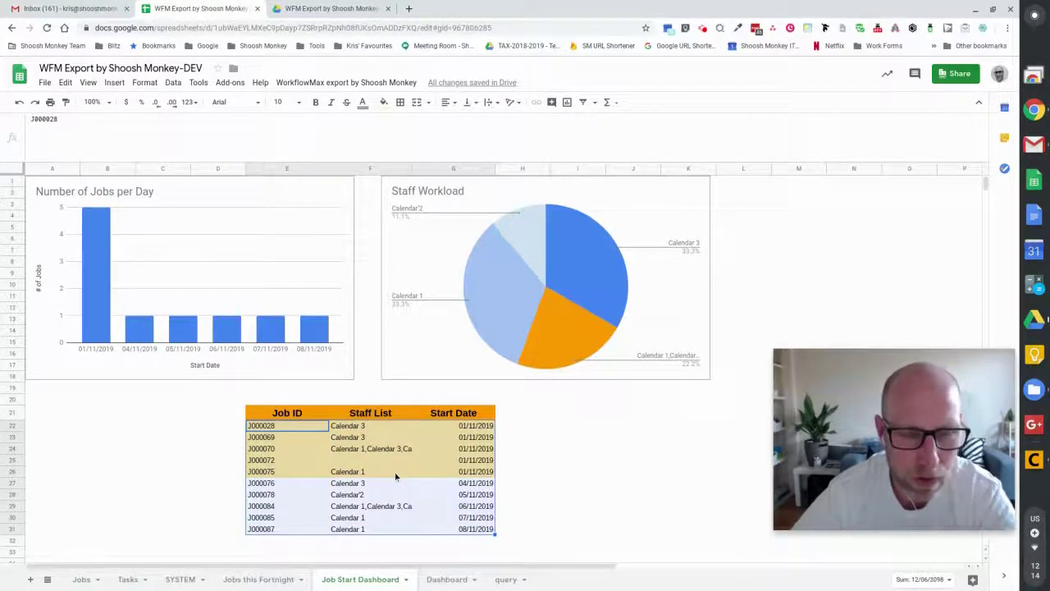
click(298, 448)
click(351, 429)
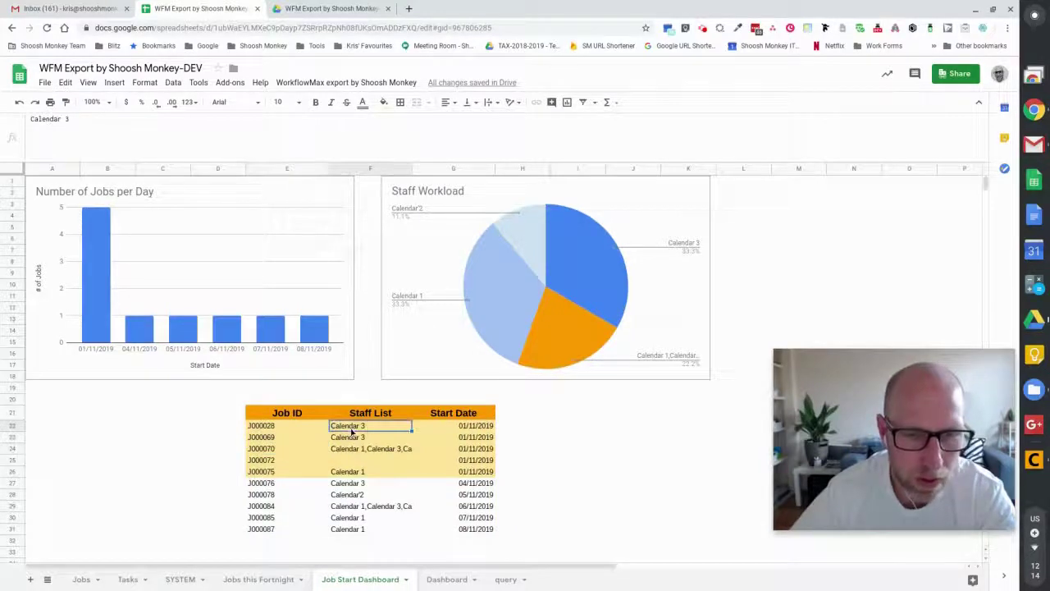
Inspect the QUERY formula in the Job ID header cell of the dashboard's job list, focusing on its selected columns.
click(271, 414)
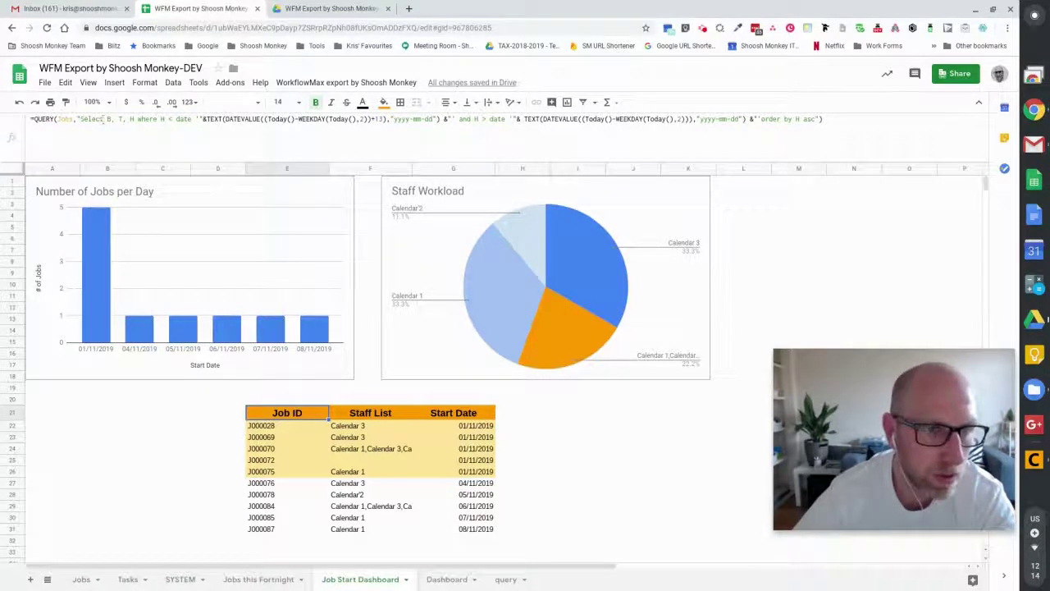
drag(162, 119, 117, 119)
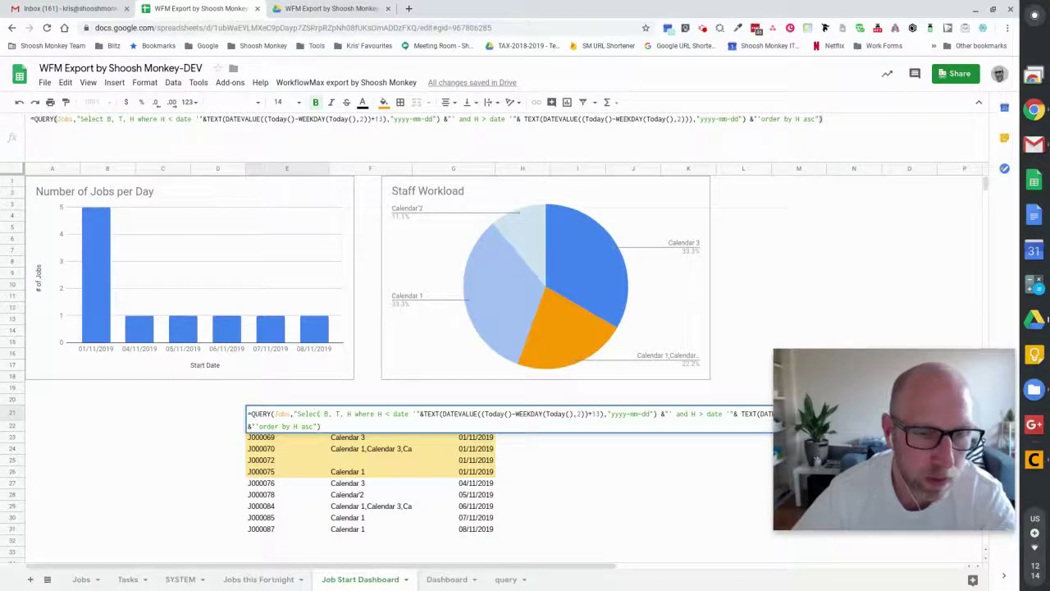
click(281, 449)
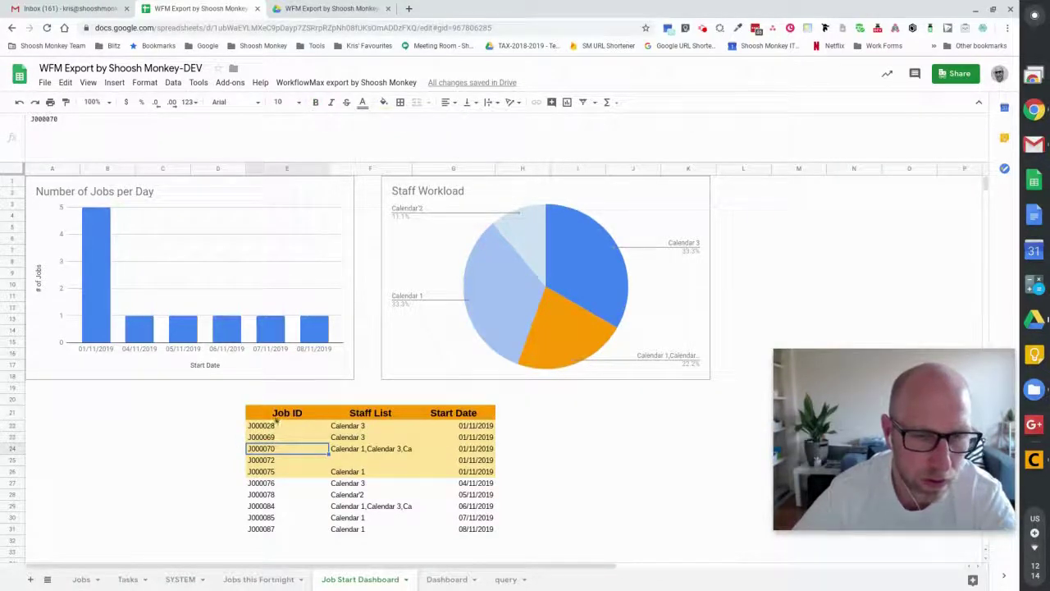
Locate the Job ID and Start Date source columns, B and H, on the Jobs sheet.
click(81, 579)
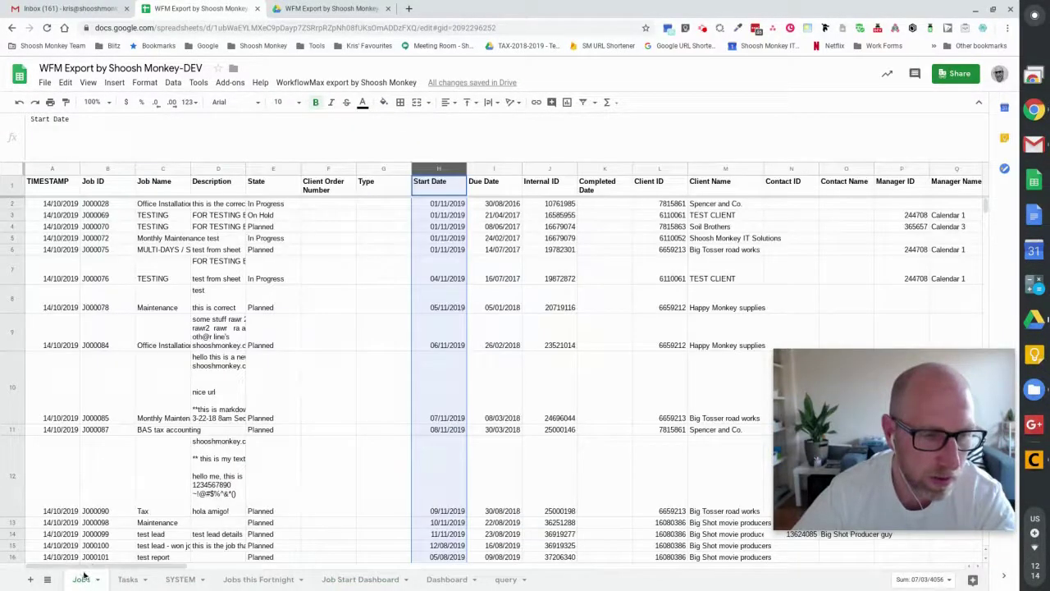
click(105, 169)
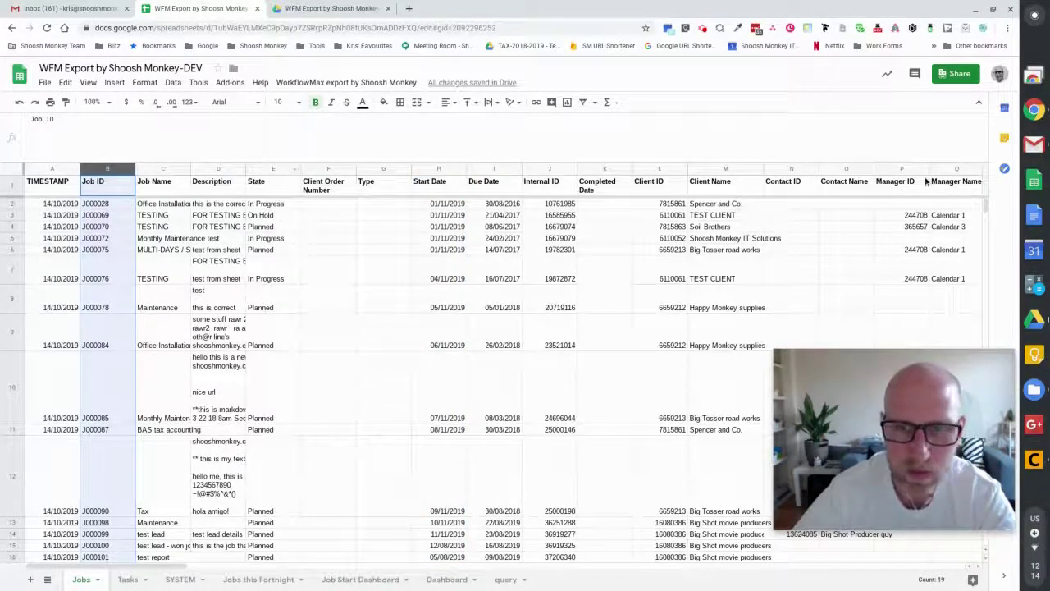
click(429, 170)
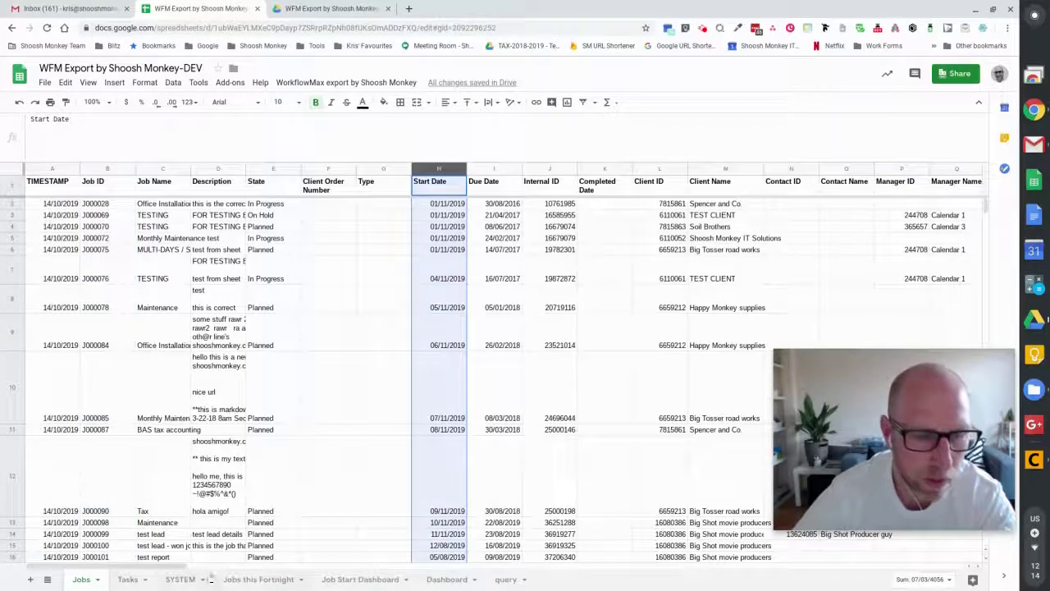
Review the formula and formatting style of the conditional formatting rule on the dashboard's job list, and close the rules.
click(360, 579)
click(326, 437)
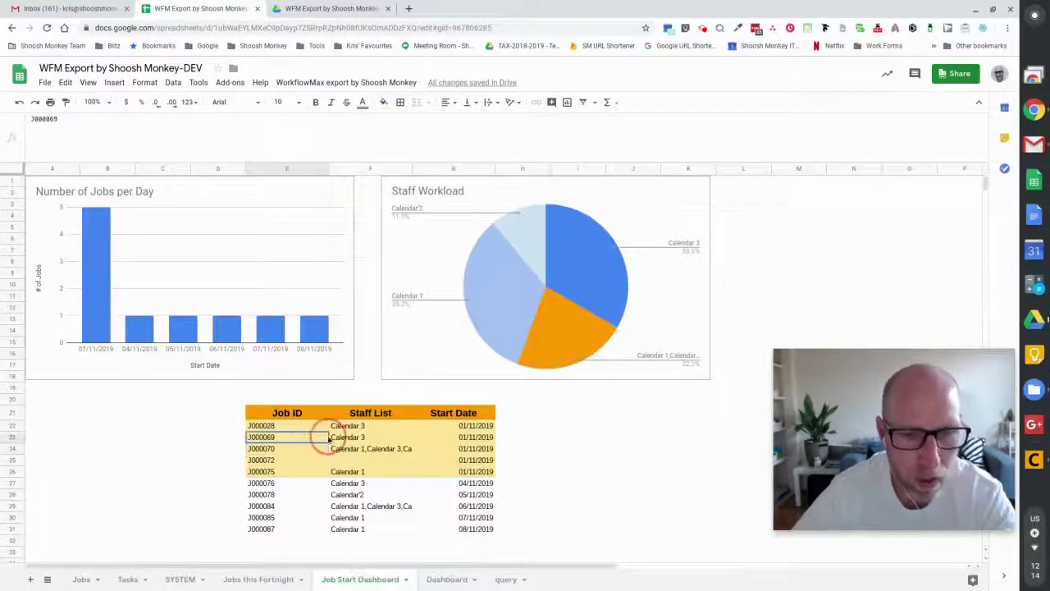
drag(261, 414, 476, 530)
click(146, 82)
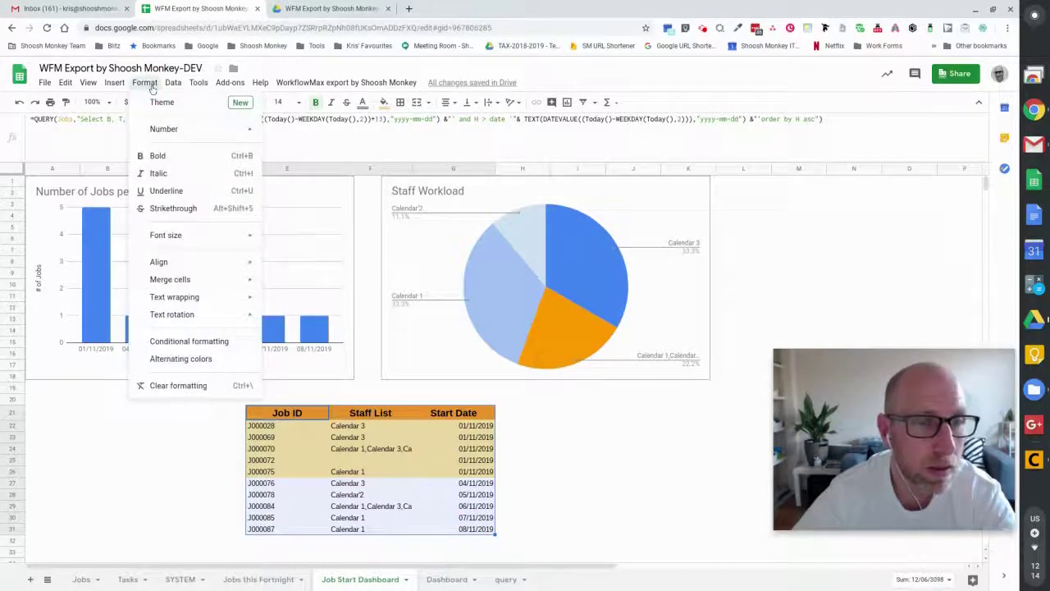
click(209, 341)
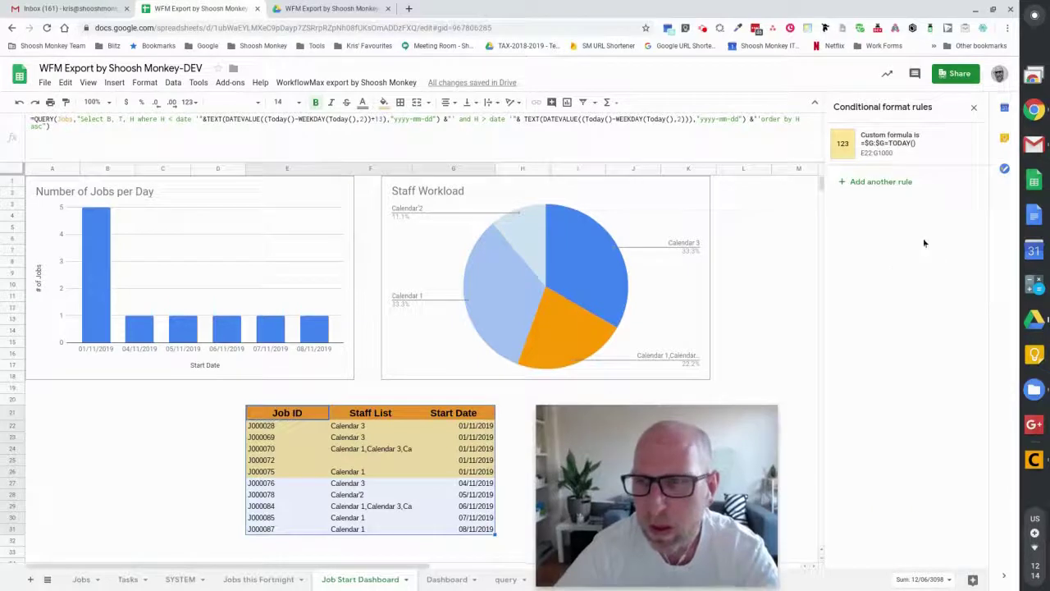
click(900, 143)
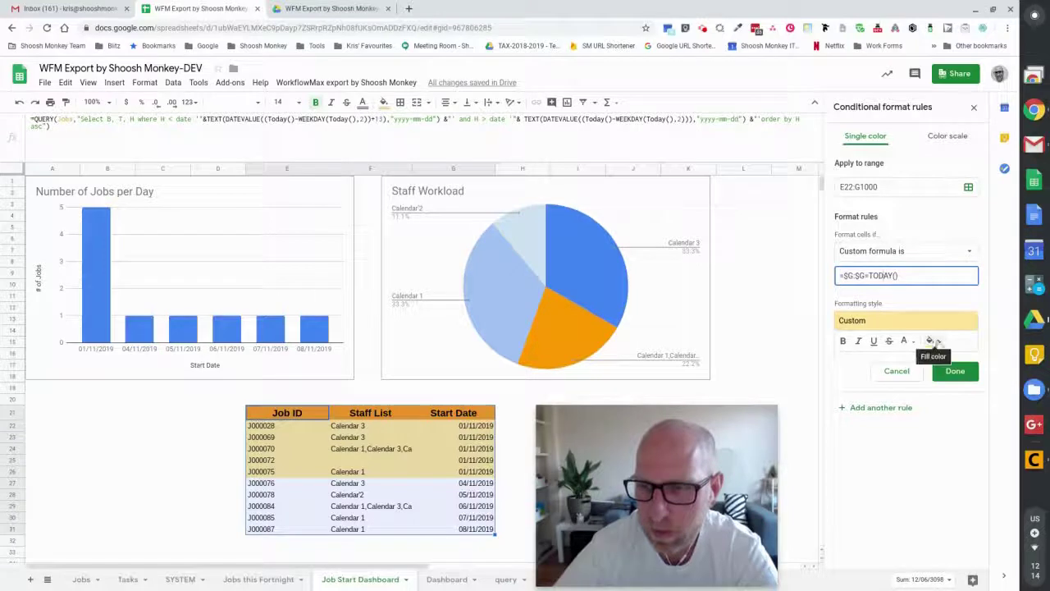
click(897, 371)
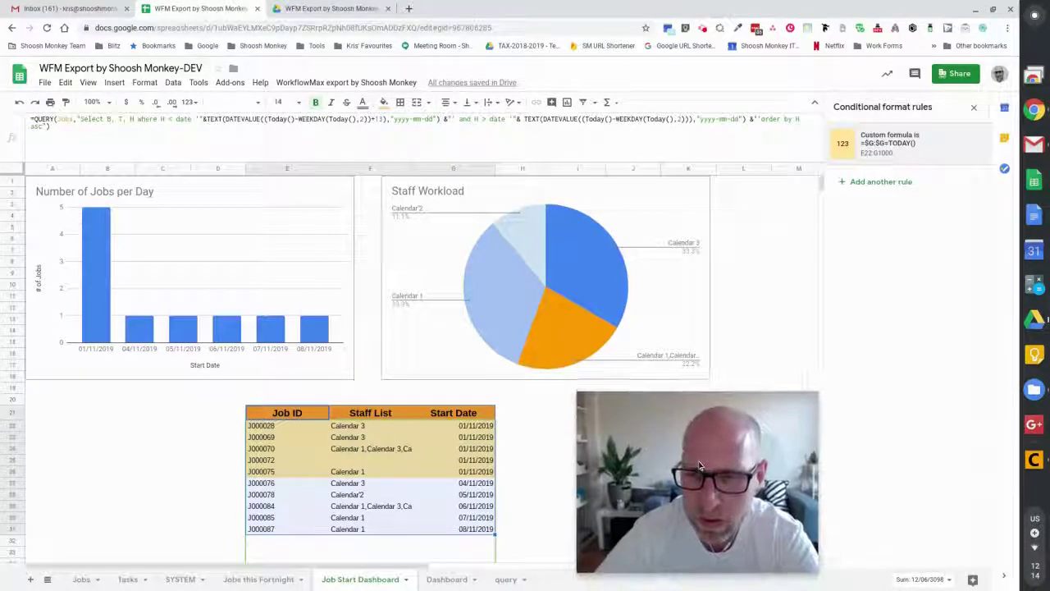
click(974, 108)
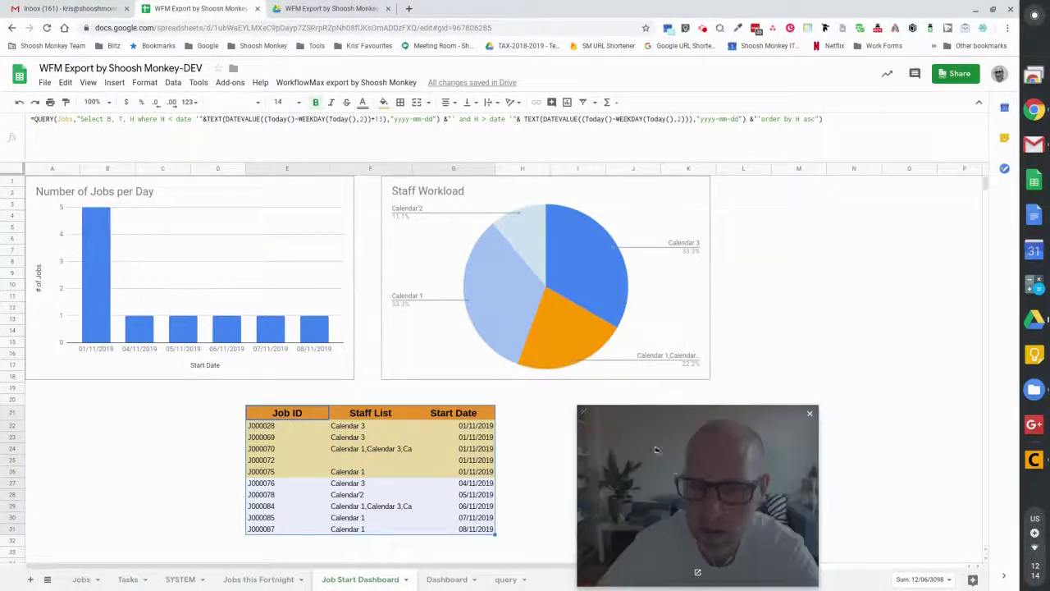
Compare the highlighted 01/11/2019 rows of the job list with the bars in the Number of Jobs per Day chart.
click(435, 426)
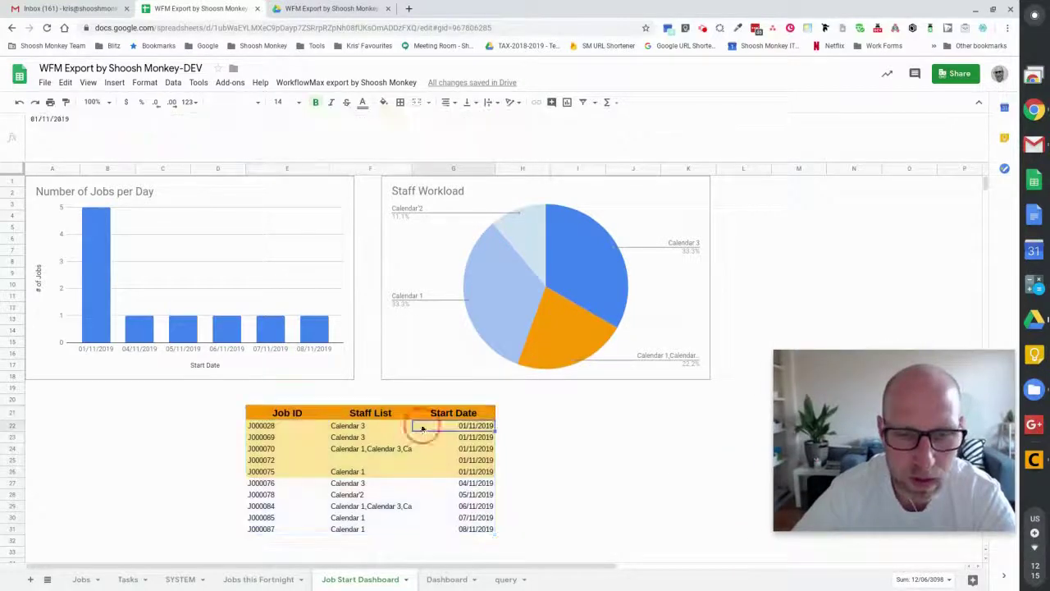
drag(278, 429, 484, 474)
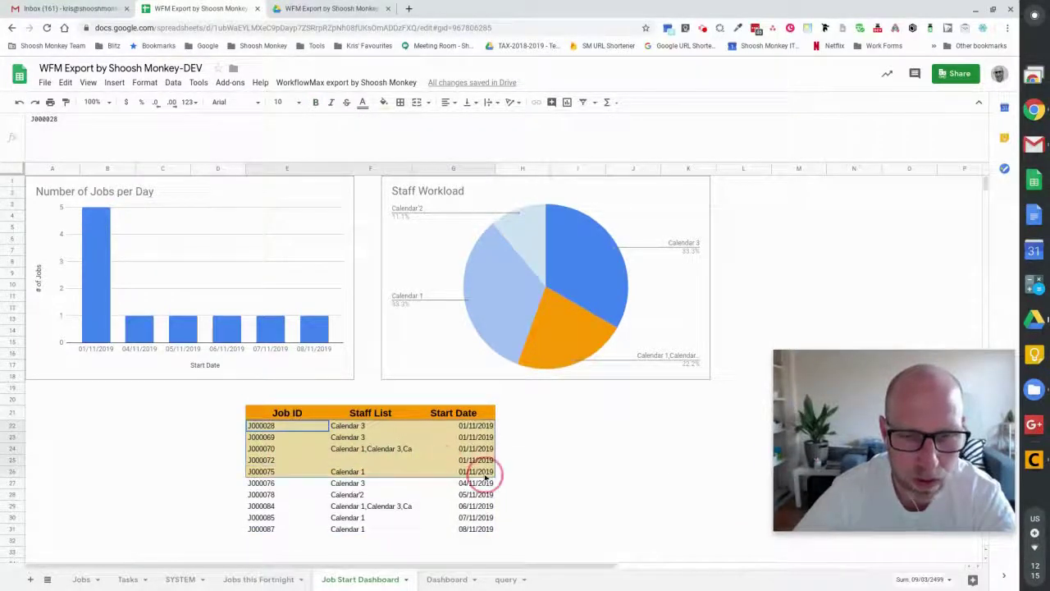
click(96, 280)
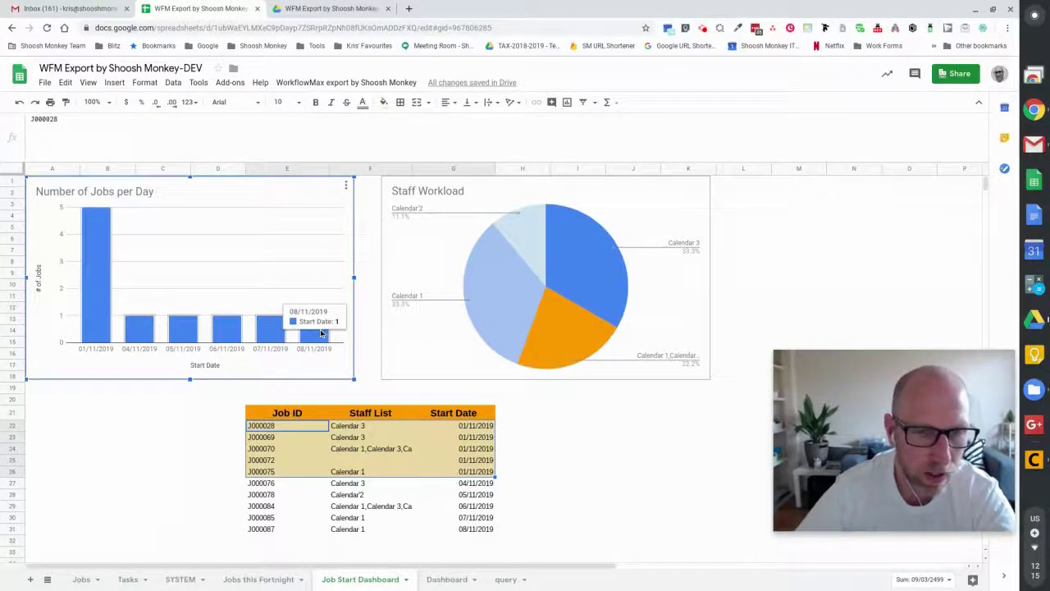
click(264, 327)
click(216, 333)
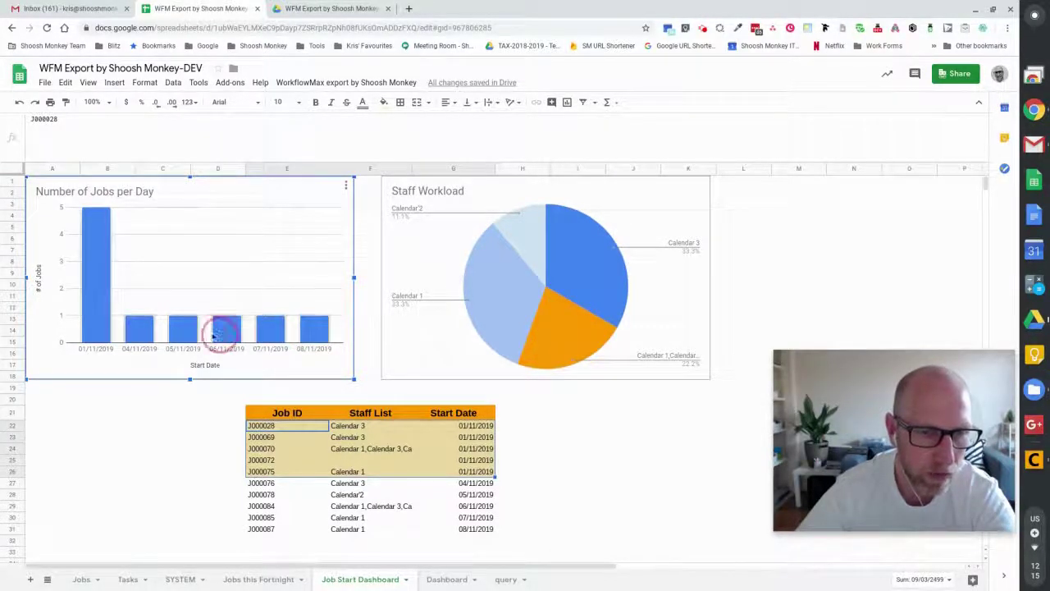
click(140, 330)
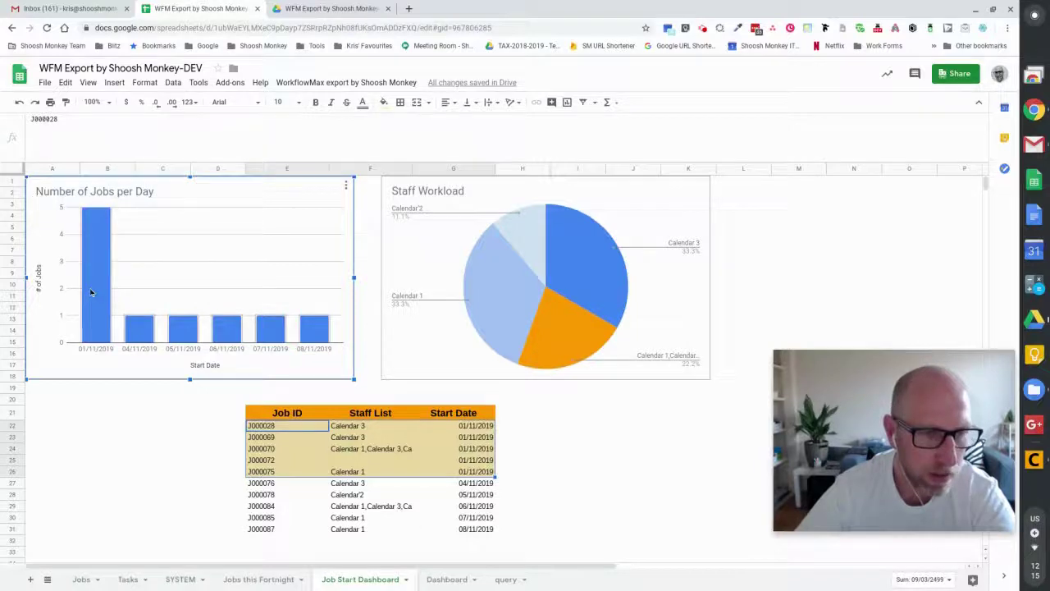
mouse_move(96, 236)
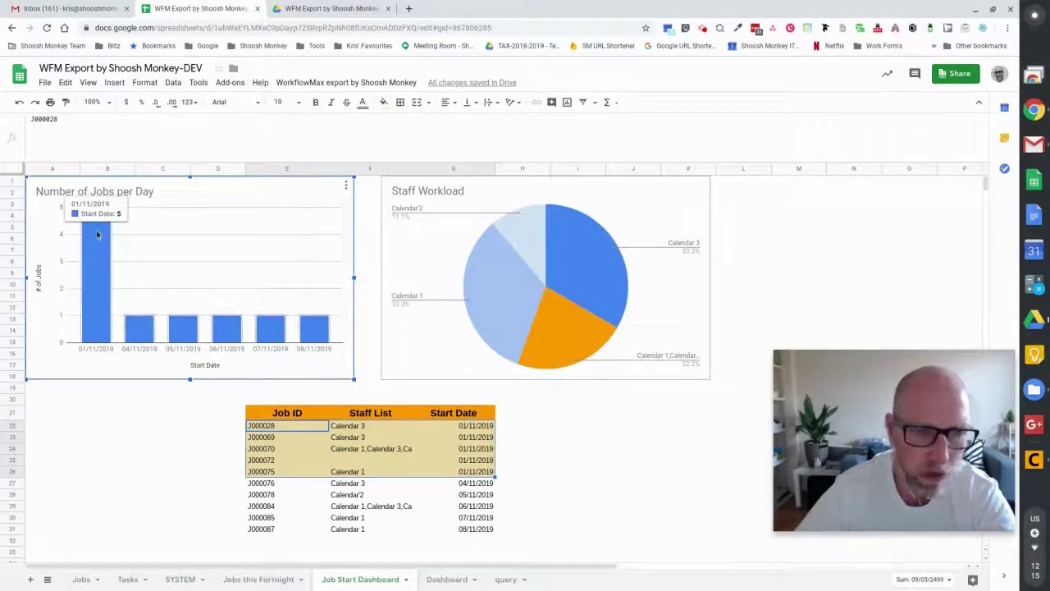
Check which staff are assigned to the highlighted 01/11/2019 jobs in the dashboard's Staff List column.
click(532, 425)
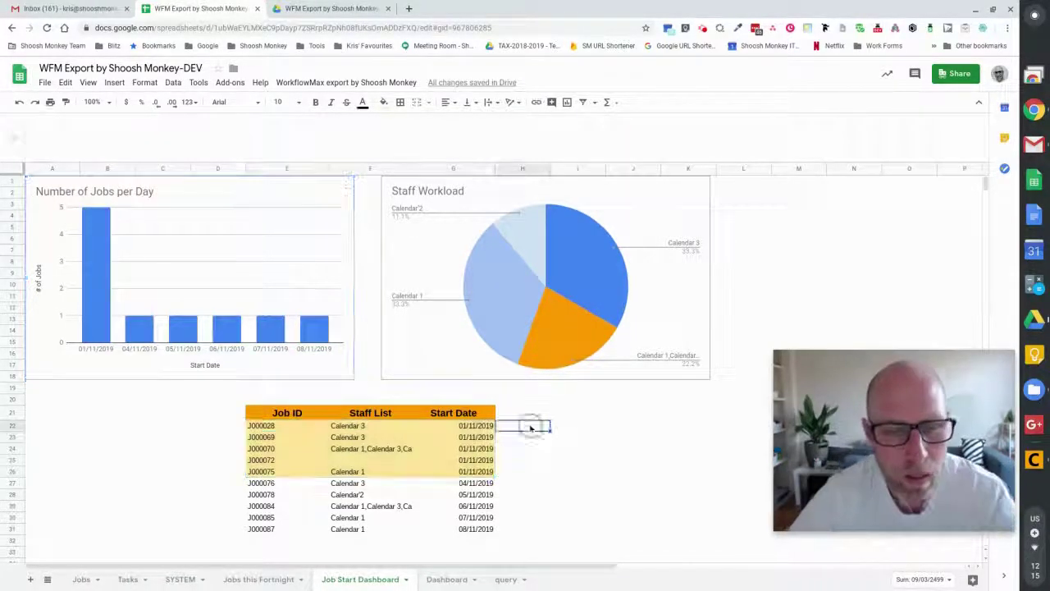
click(293, 428)
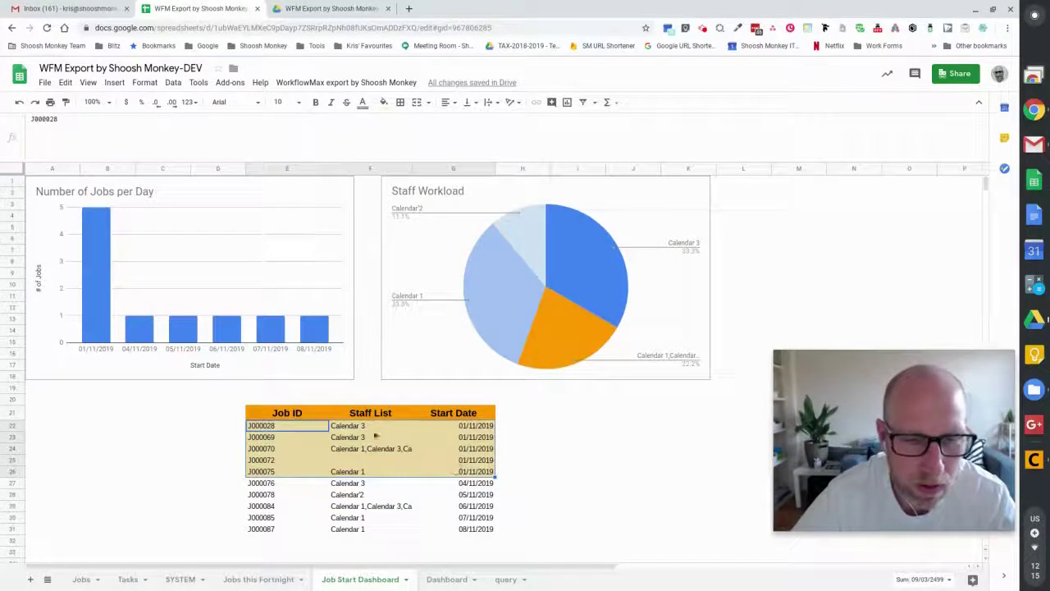
click(363, 448)
click(365, 438)
click(371, 460)
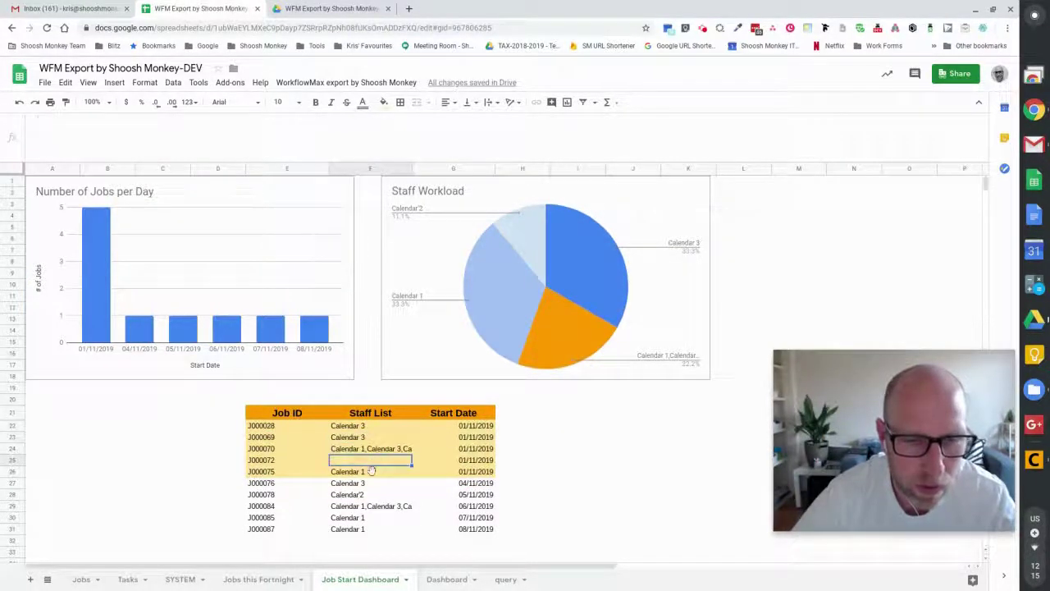
click(375, 471)
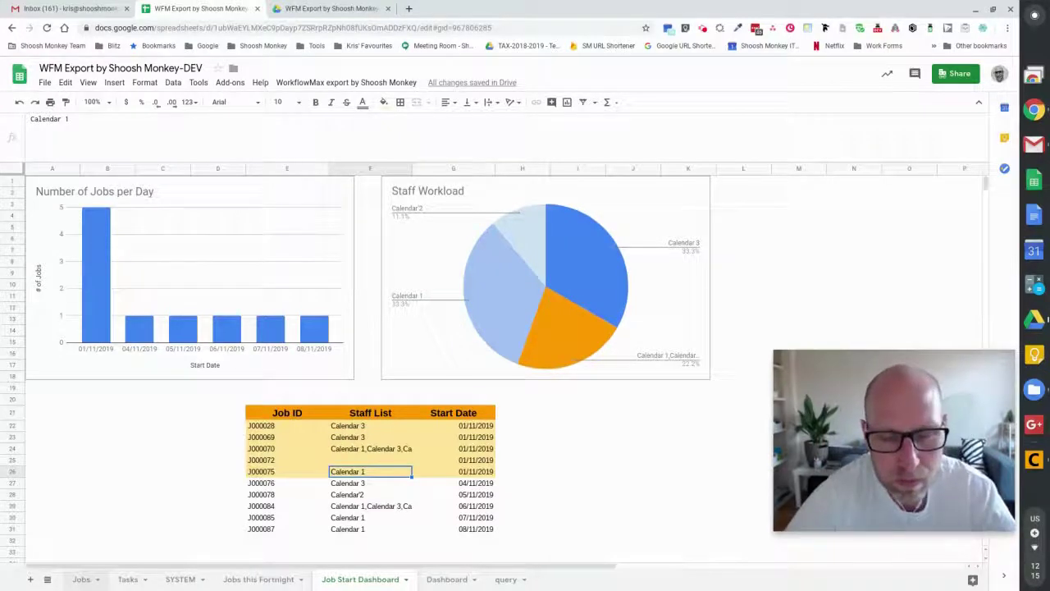
Switch to the Jobs sheet and shrink the formula bar to a single line.
click(80, 579)
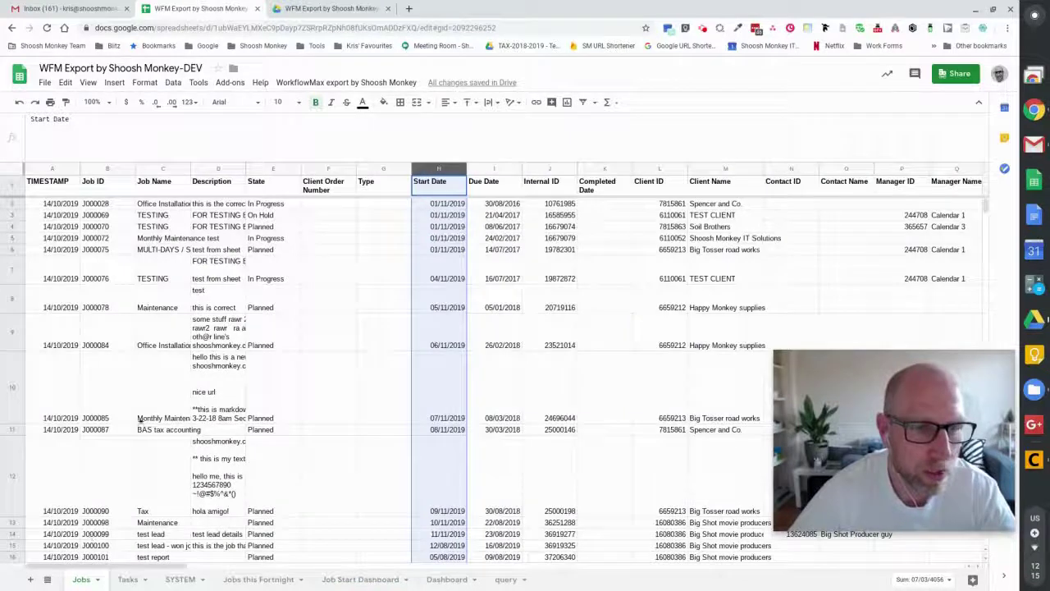
click(287, 362)
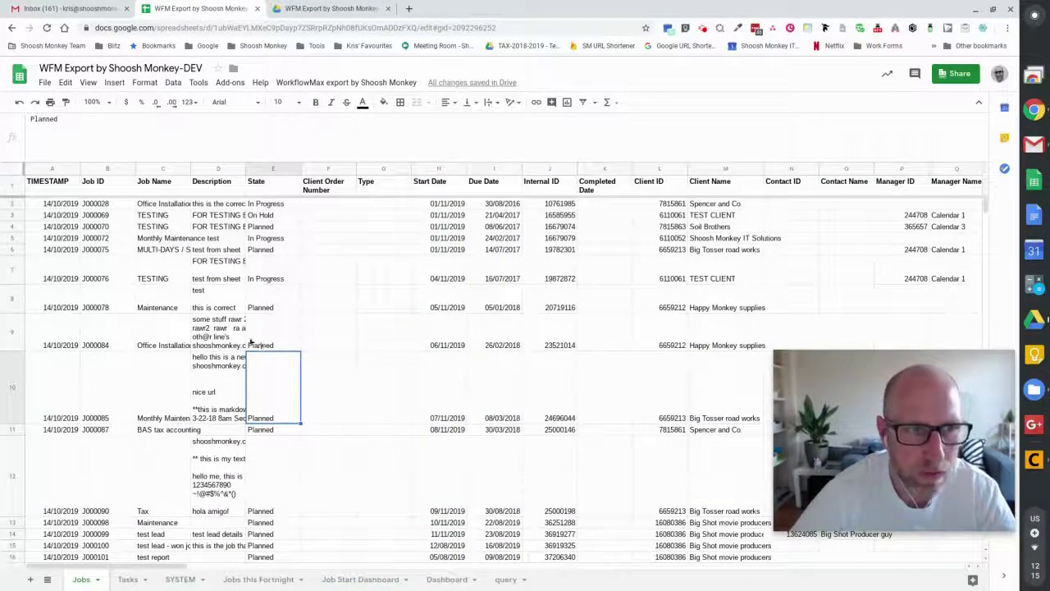
drag(24, 163, 25, 132)
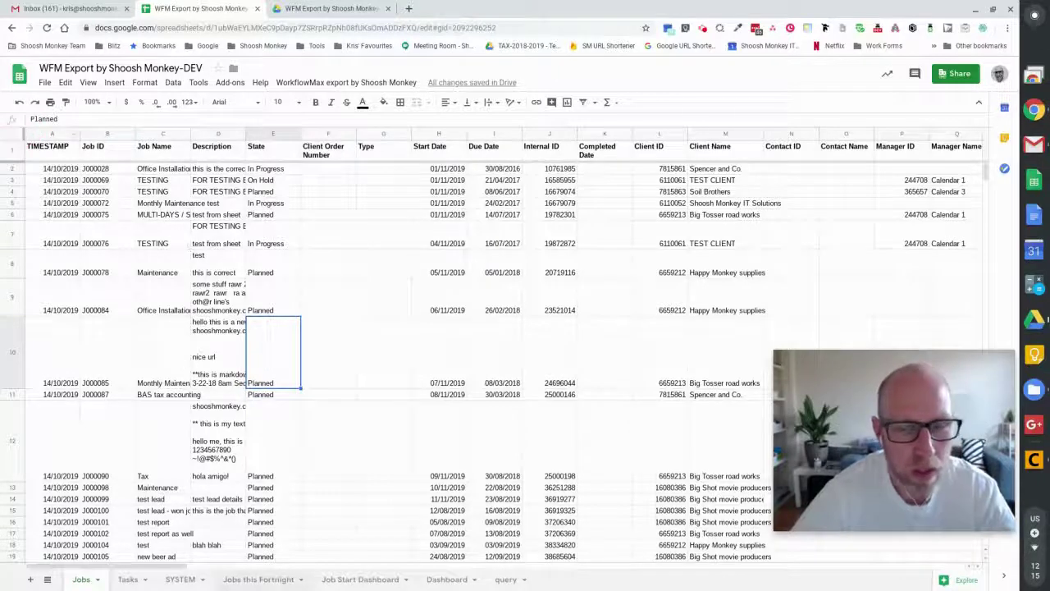
On the Job Start Dashboard sheet, bring up the Publish to the web link for only that sheet as a web page, and close the dialog.
click(365, 579)
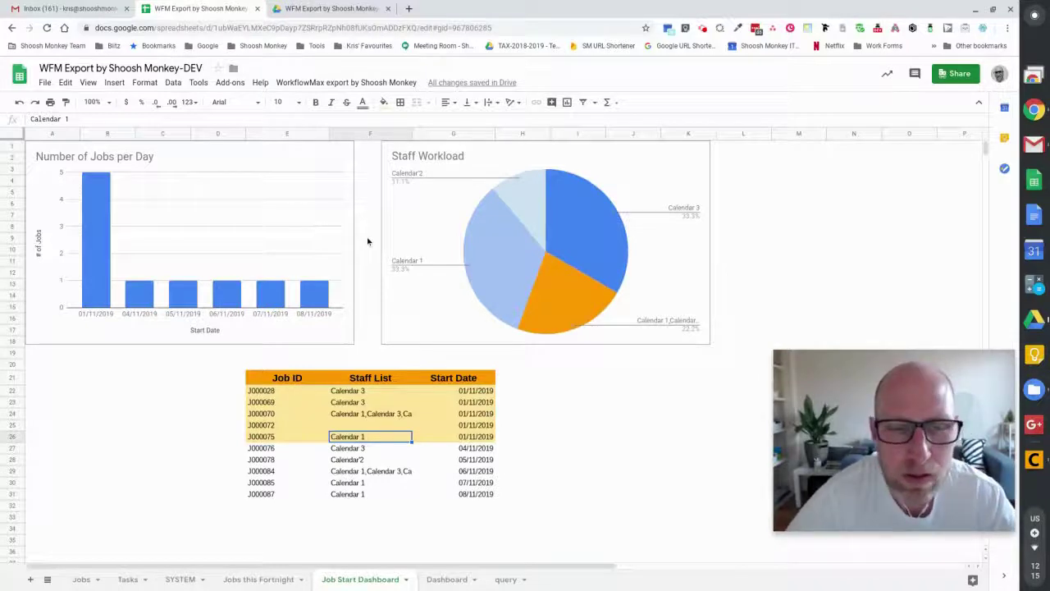
click(198, 83)
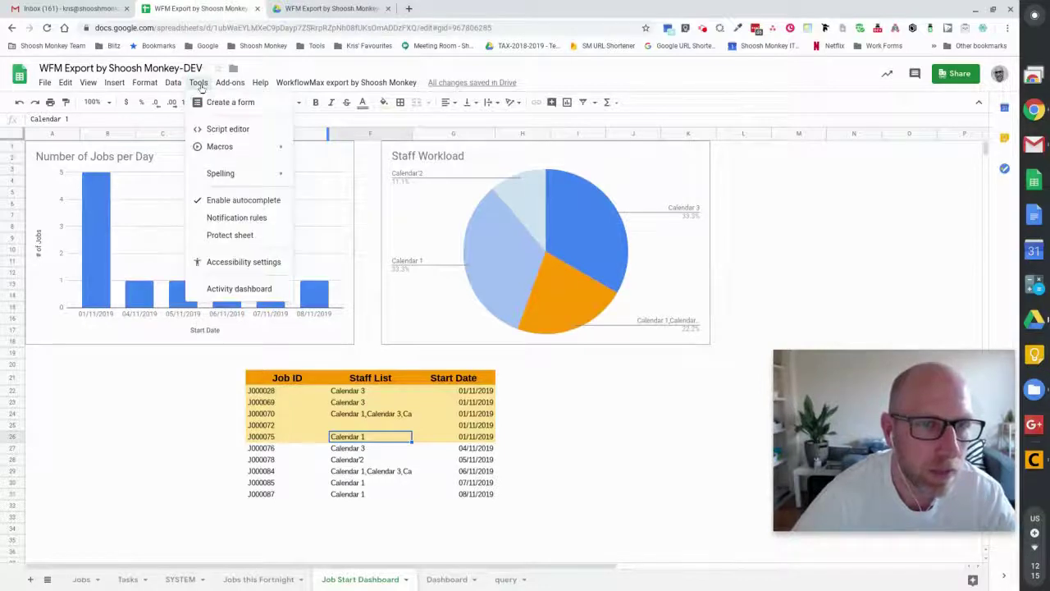
mouse_move(45, 83)
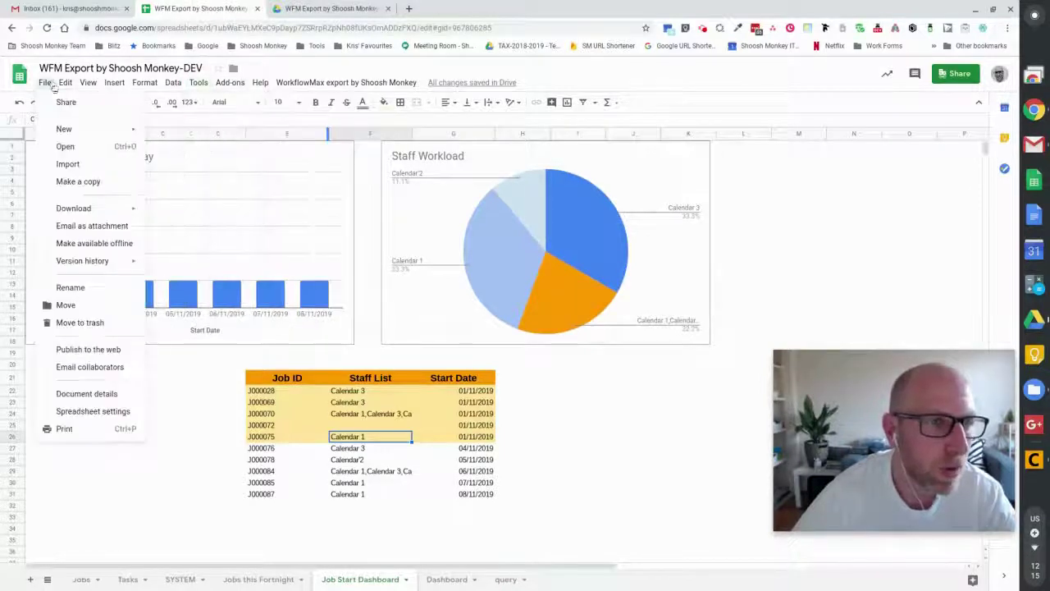
click(90, 349)
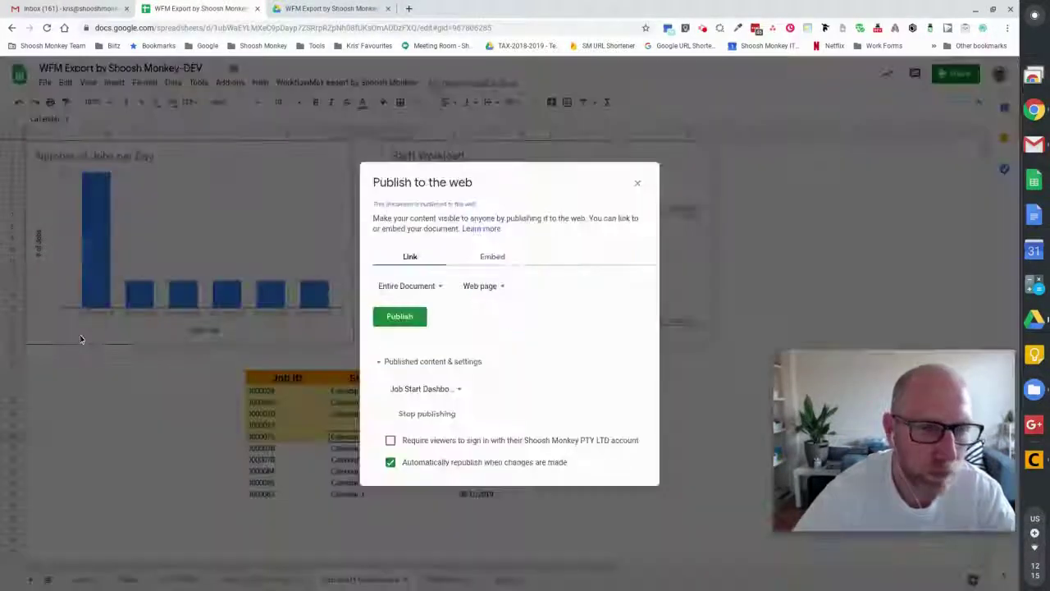
click(402, 285)
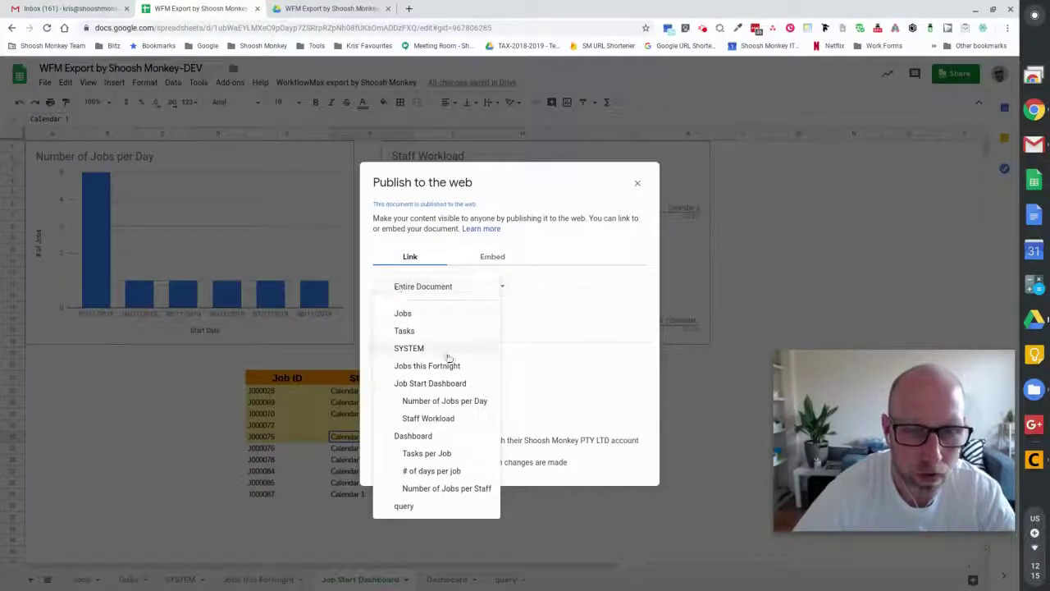
click(429, 386)
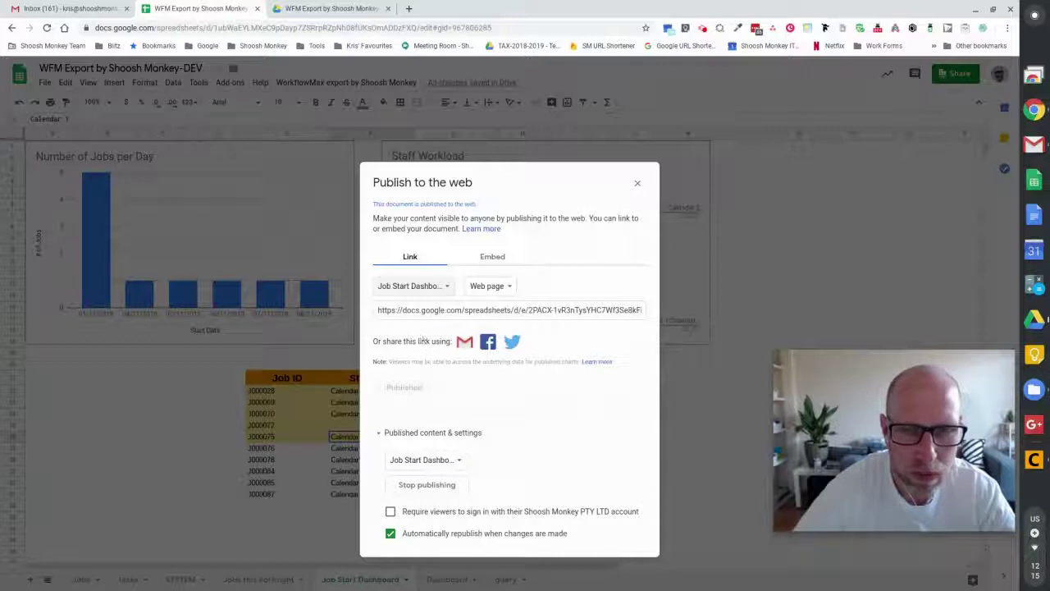
click(637, 182)
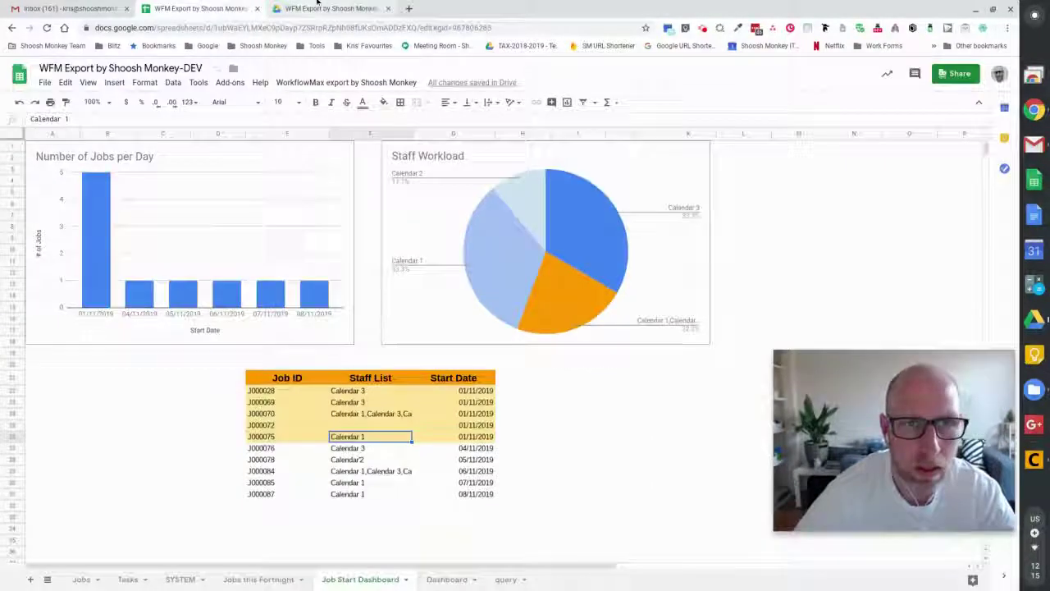
View the published Job Start Dashboard web page and inspect its Staff Workload slices and Number of Jobs per Day bars.
click(317, 7)
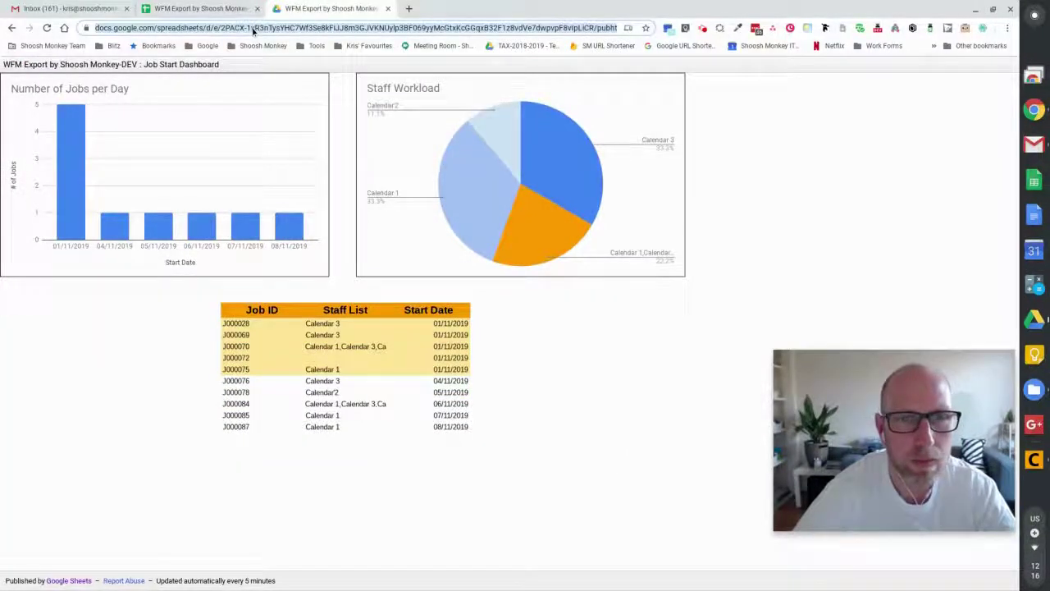
click(513, 374)
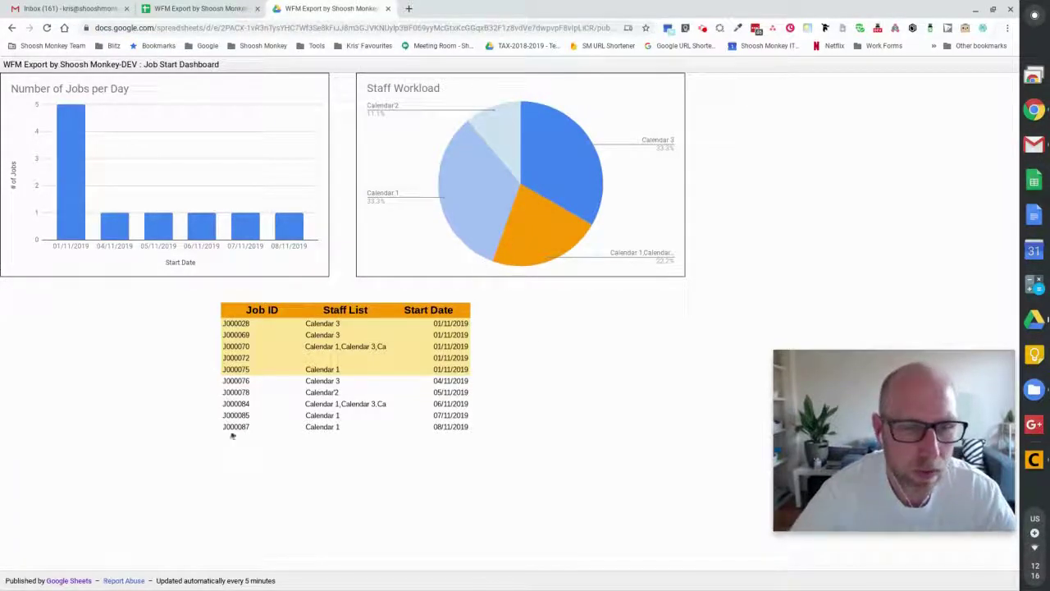
mouse_move(490, 167)
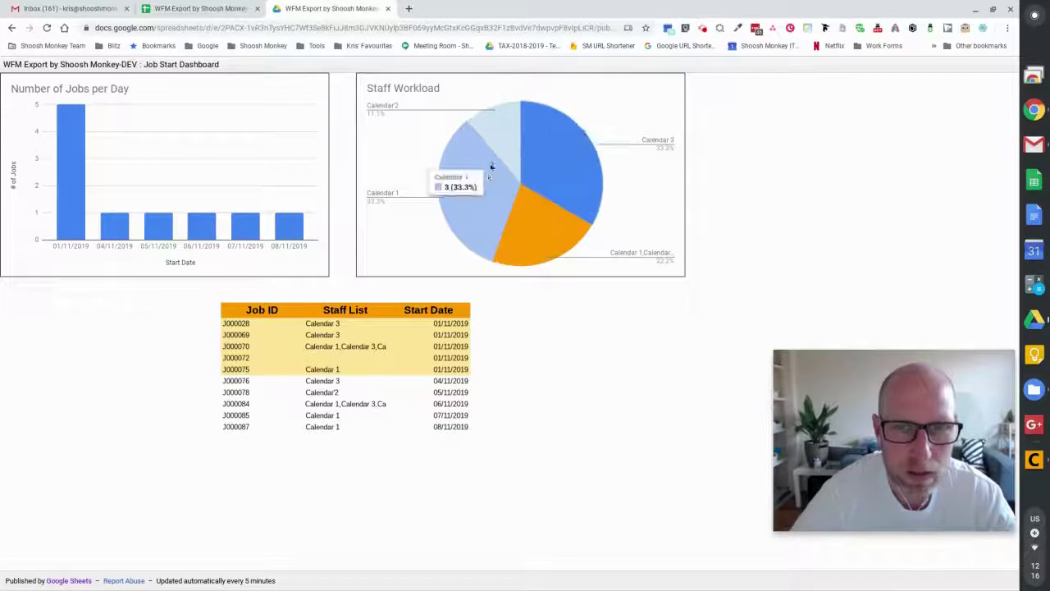
mouse_move(552, 173)
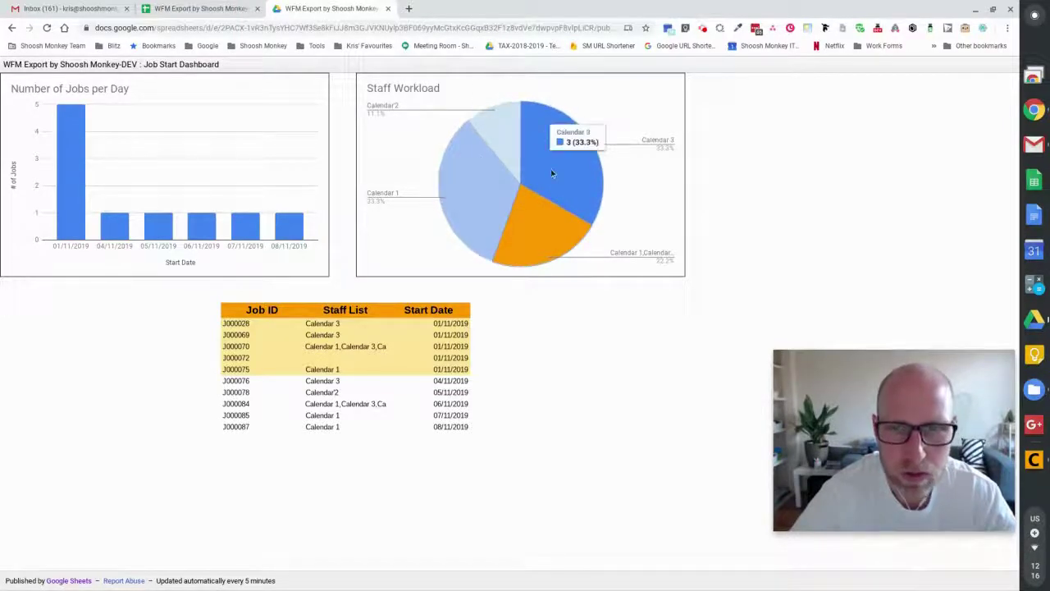
mouse_move(248, 228)
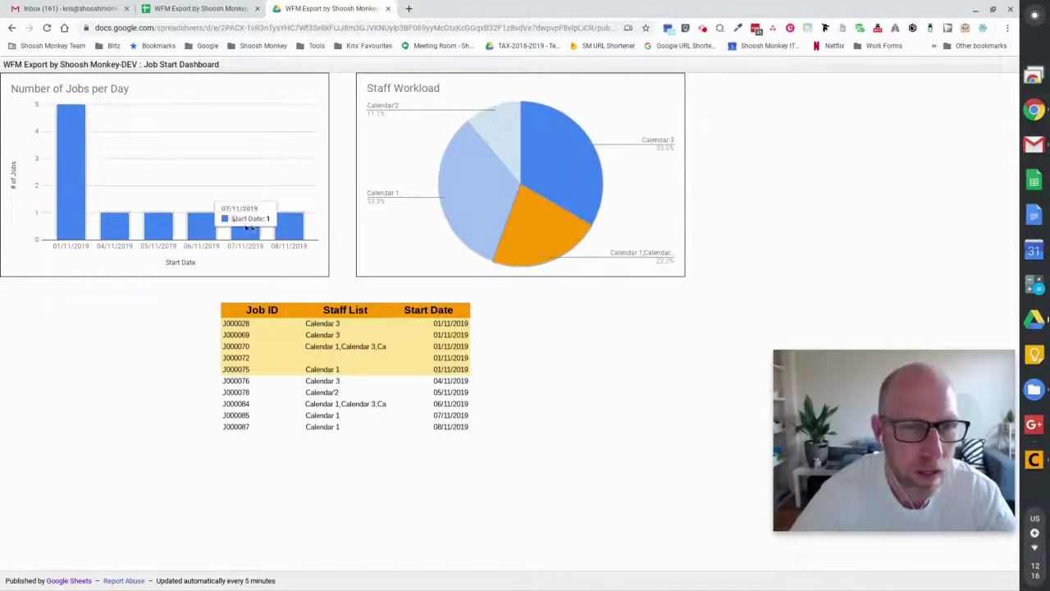
mouse_move(289, 221)
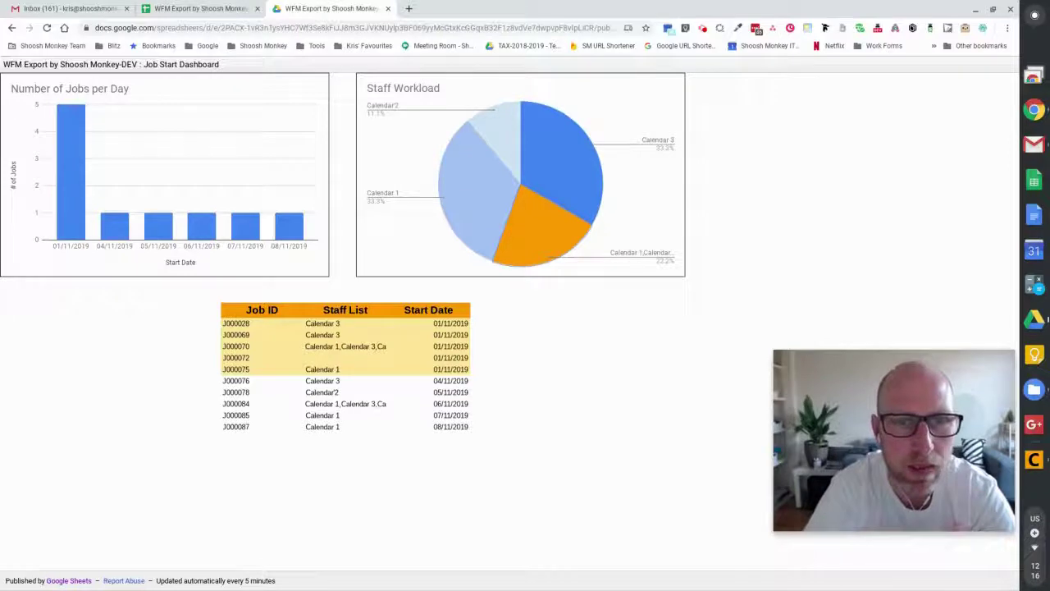
Return to the dashboard spreadsheet and select the empty cell D21 beside the job list's header row.
click(196, 8)
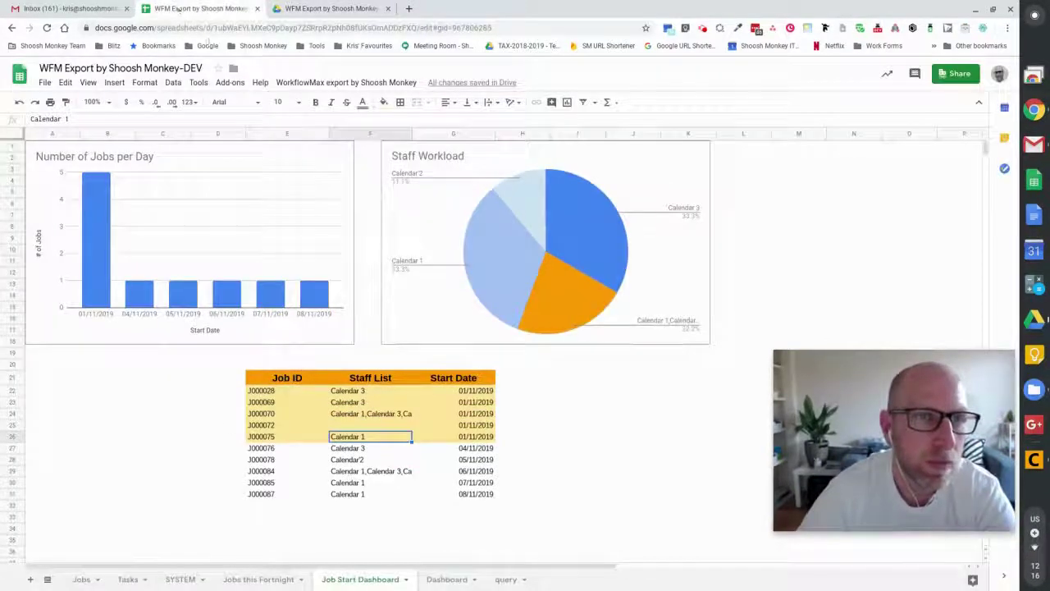
click(47, 82)
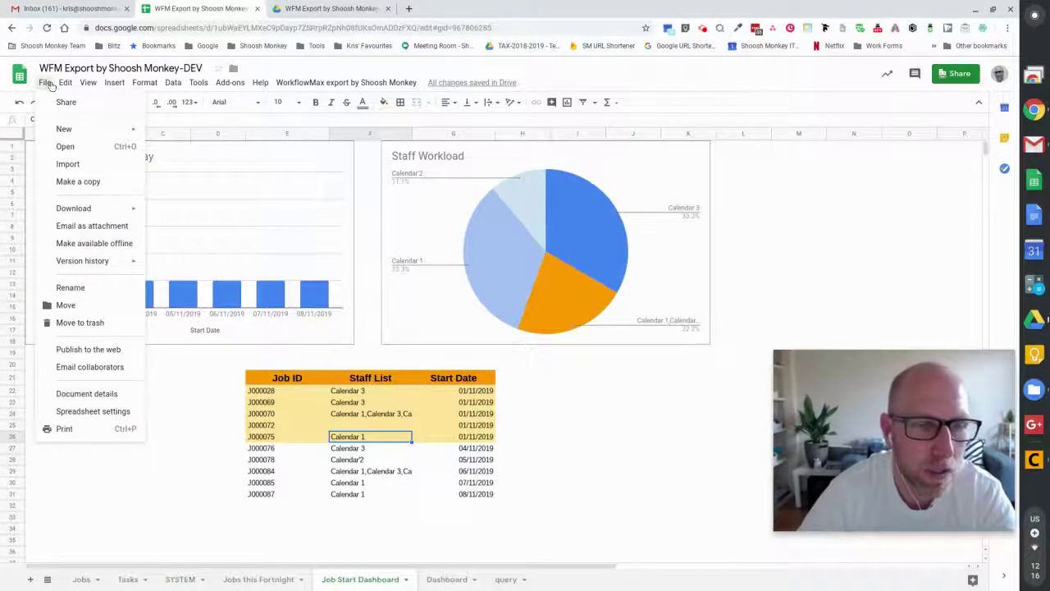
click(216, 390)
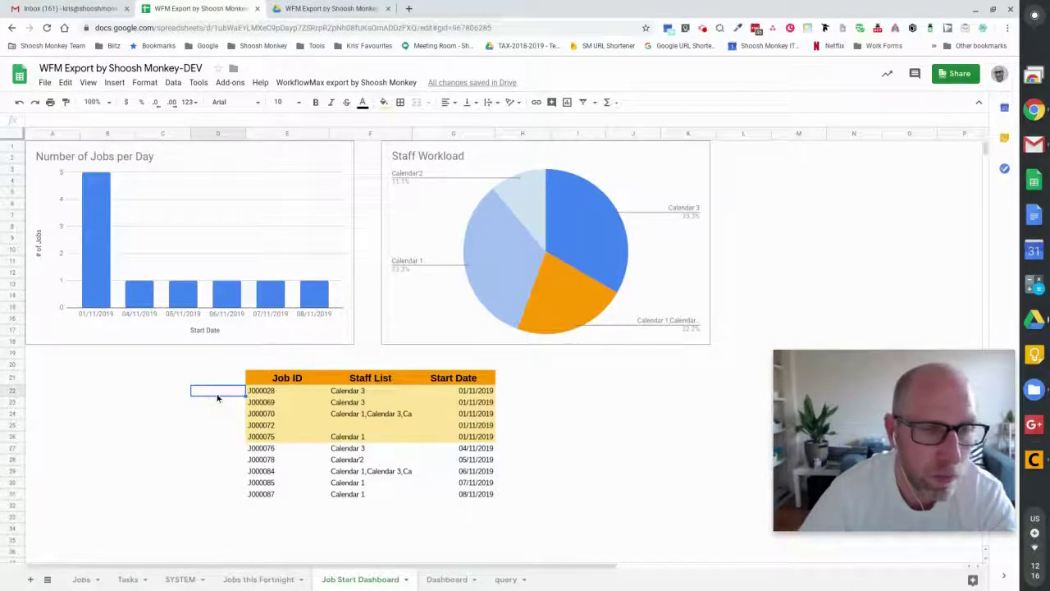
click(216, 377)
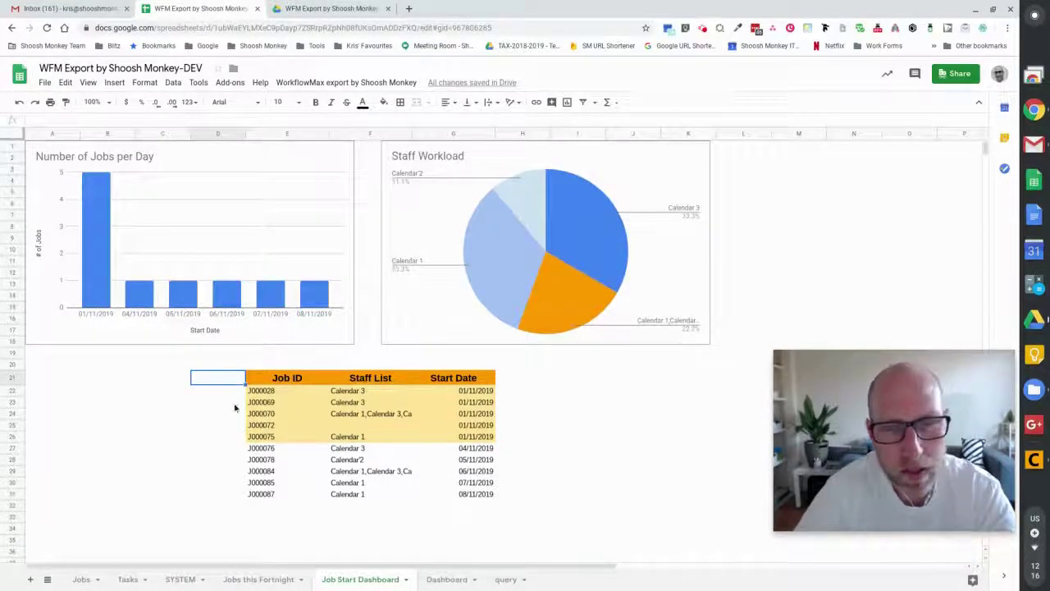